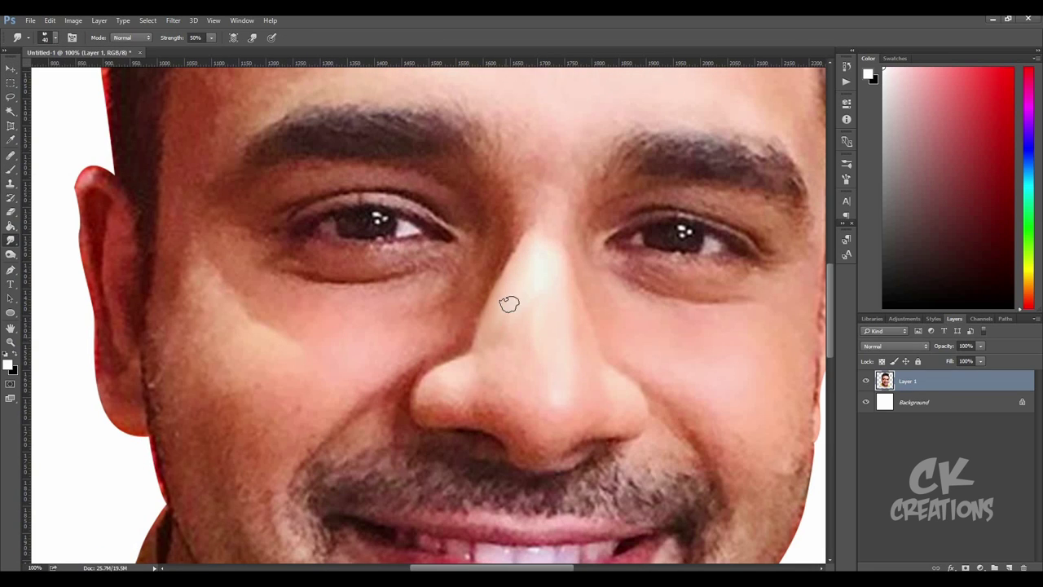
- Smudge the nose bridge, left nostril edge and lower nose edge into soft strokes
drag(509, 303, 478, 358)
drag(534, 298, 496, 373)
scroll(539, 375, up, 1)
mouse_move(431, 350)
mouse_down()
mouse_move(362, 326)
mouse_move(321, 394)
mouse_move(372, 400)
mouse_move(435, 372)
mouse_move(533, 417)
mouse_move(483, 348)
mouse_up()
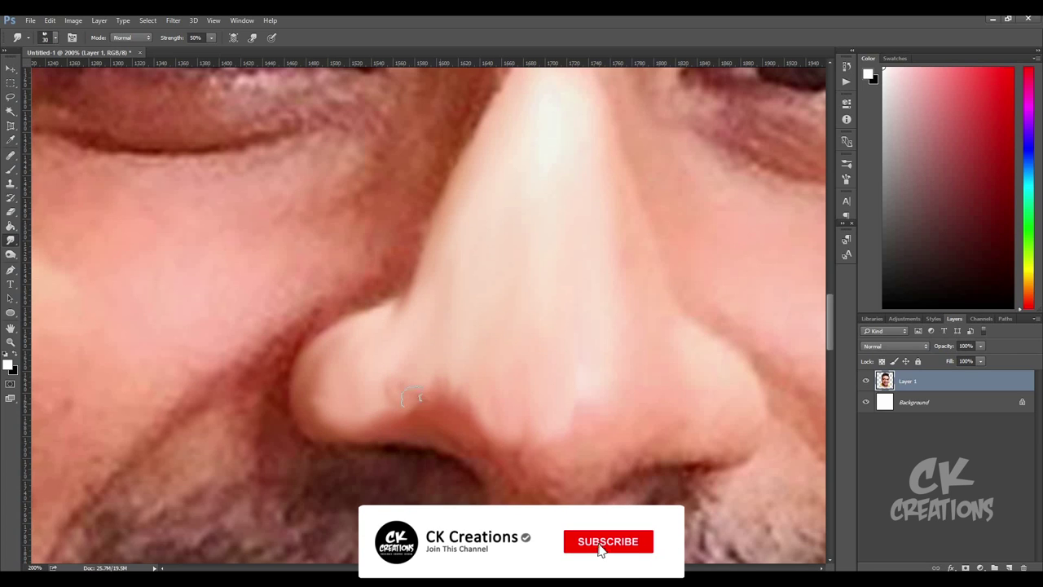
mouse_move(485, 447)
mouse_down()
mouse_move(517, 443)
mouse_move(570, 468)
mouse_move(647, 424)
mouse_move(695, 445)
mouse_move(542, 392)
mouse_up()
- Soften the reddish crease beside the nose
mouse_move(622, 264)
mouse_down()
mouse_move(501, 326)
mouse_move(500, 522)
mouse_up()
mouse_move(565, 299)
mouse_down()
mouse_move(481, 205)
mouse_move(461, 131)
mouse_up()
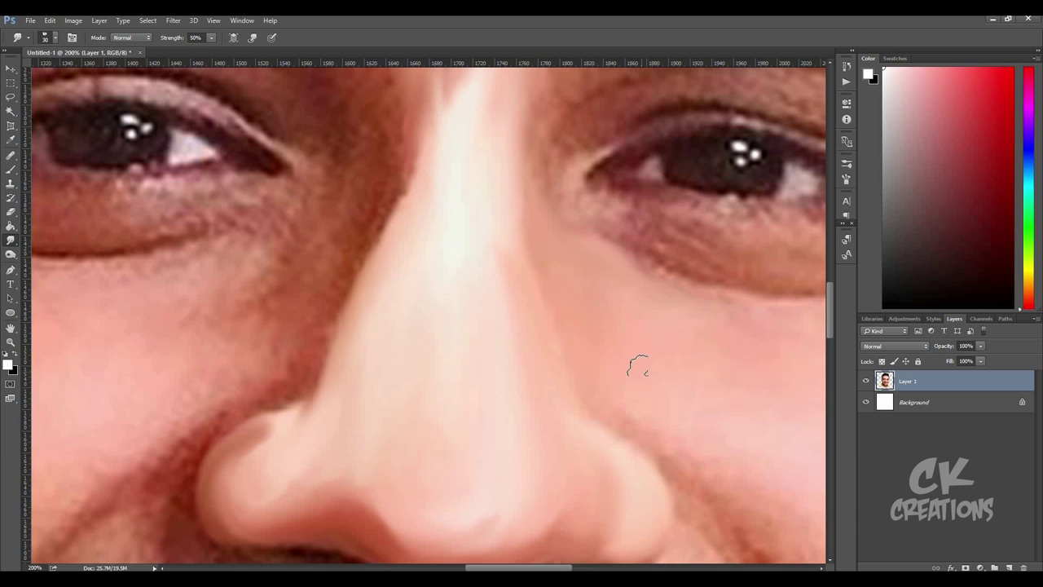
drag(637, 366, 473, 245)
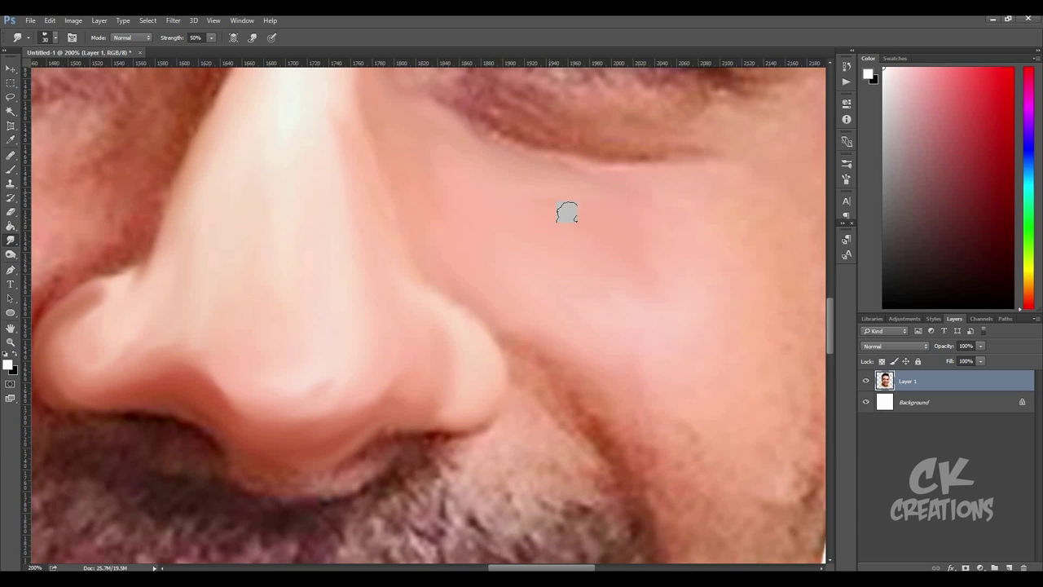
scroll(691, 302, down, 3)
scroll(511, 326, up, 4)
mouse_move(487, 225)
mouse_down()
mouse_move(525, 269)
mouse_move(555, 338)
mouse_move(637, 313)
mouse_up()
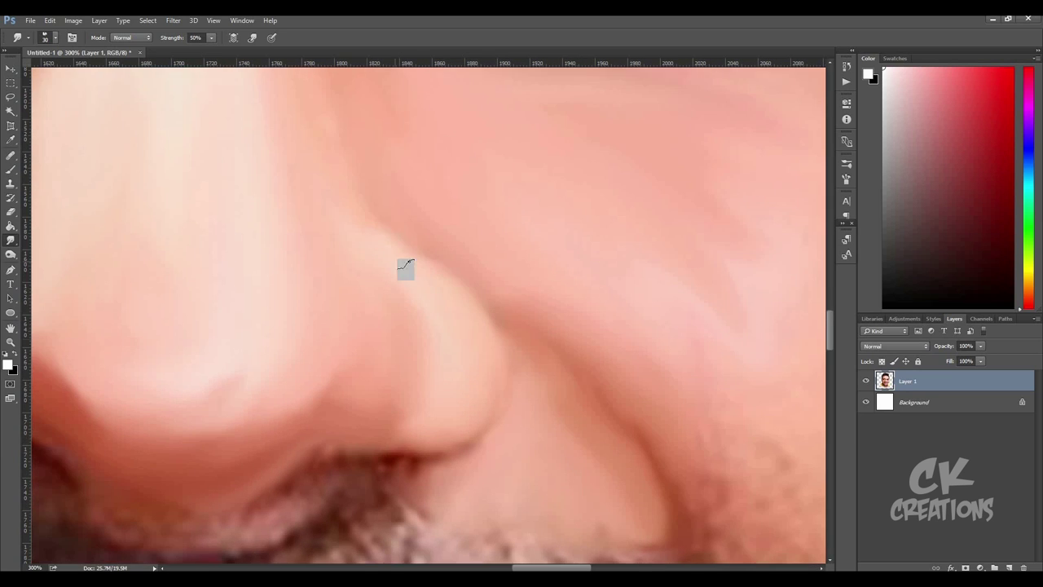
- Smooth the under-eye skin, lower-lid wrinkles and inner eye corner
drag(405, 269, 412, 176)
drag(465, 199, 416, 419)
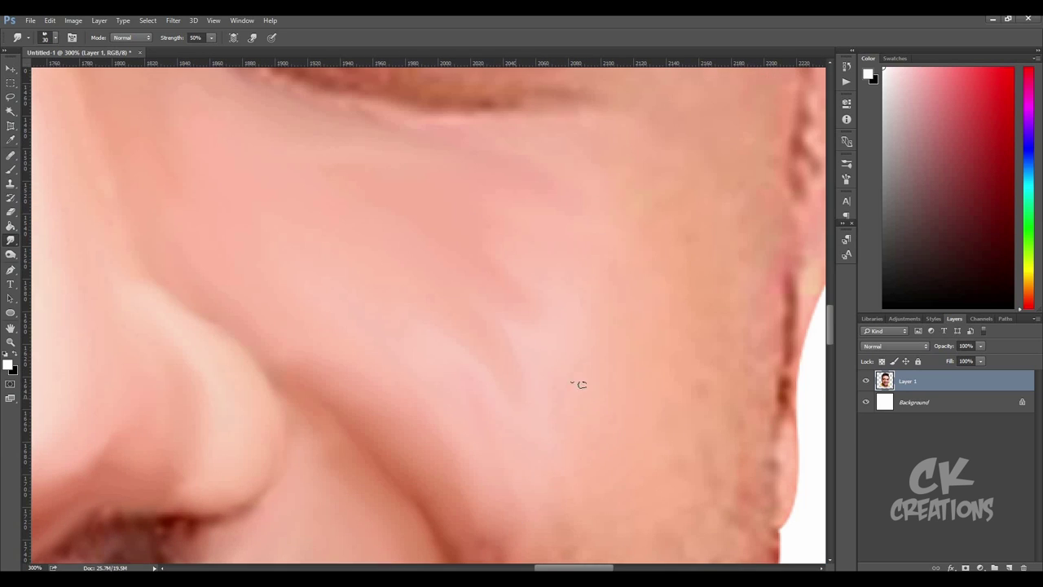
drag(584, 434, 517, 368)
drag(361, 407, 453, 254)
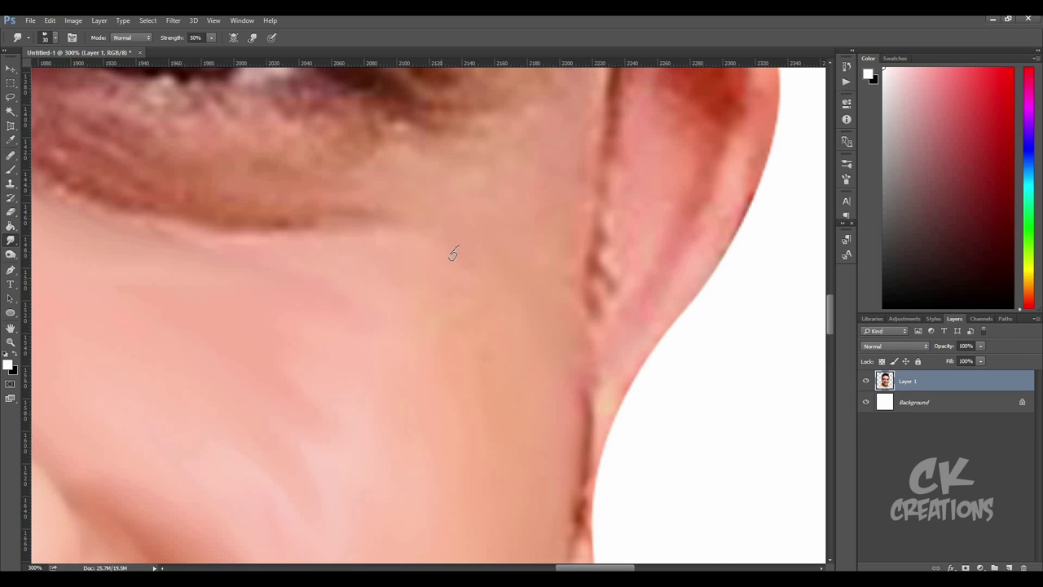
drag(252, 420, 571, 562)
drag(249, 249, 261, 310)
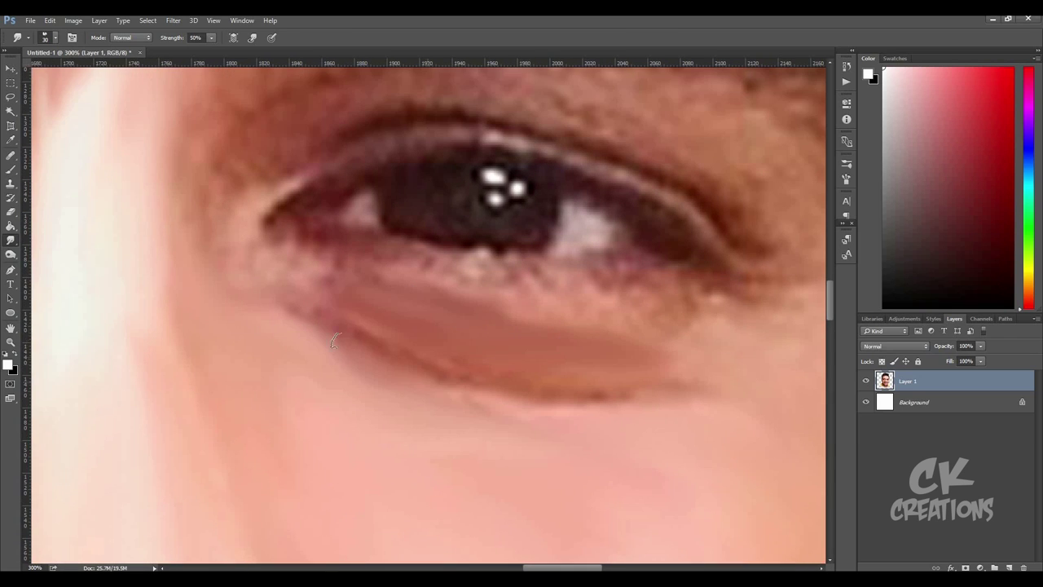
drag(699, 359, 440, 383)
drag(342, 285, 198, 238)
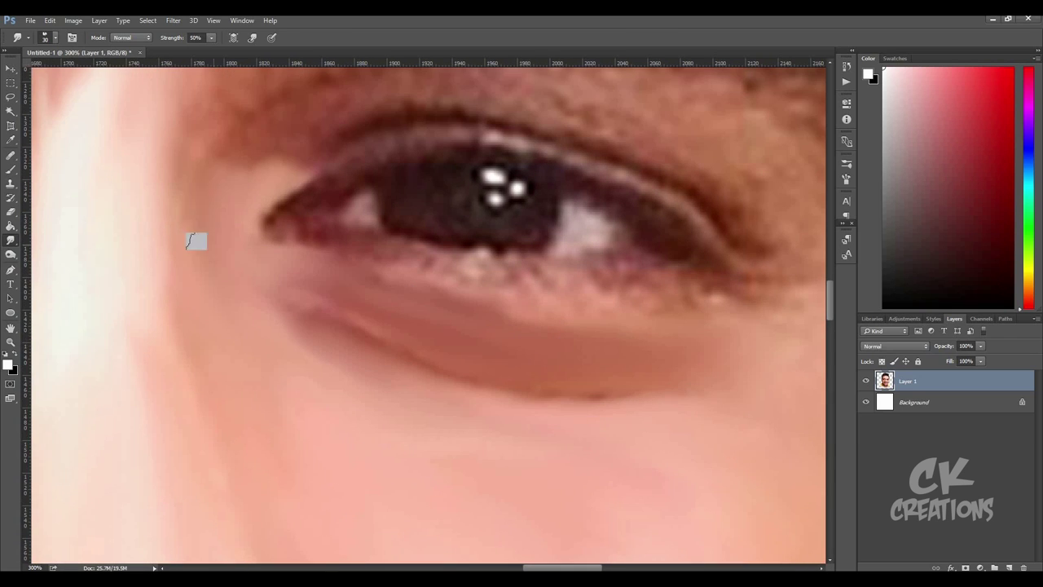
mouse_move(606, 302)
mouse_down()
mouse_move(717, 293)
mouse_move(628, 391)
mouse_move(383, 367)
mouse_up()
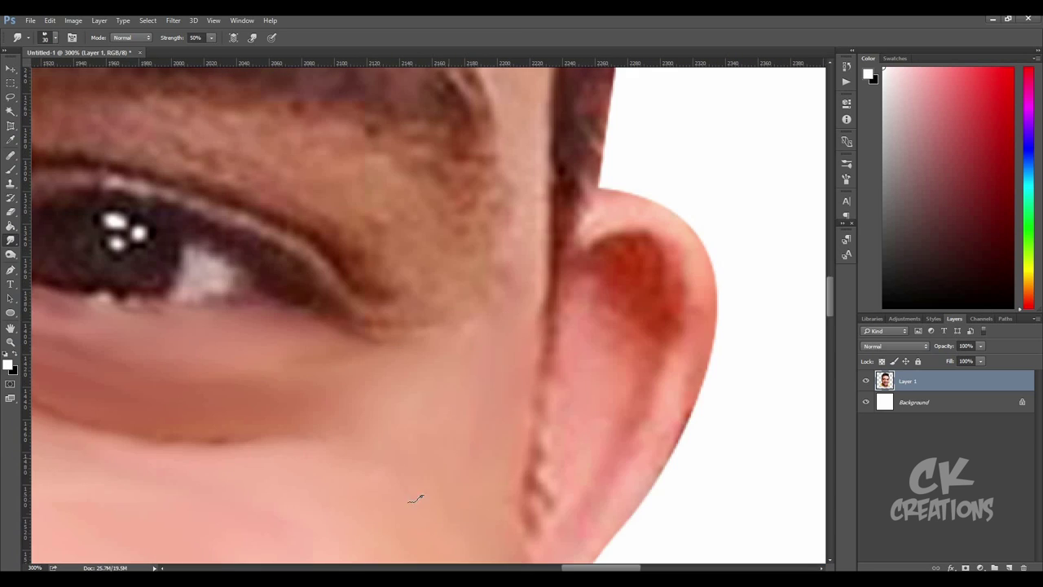
- Smudge the upper lash line and its highlight out to the outer eye corner
drag(383, 323, 449, 437)
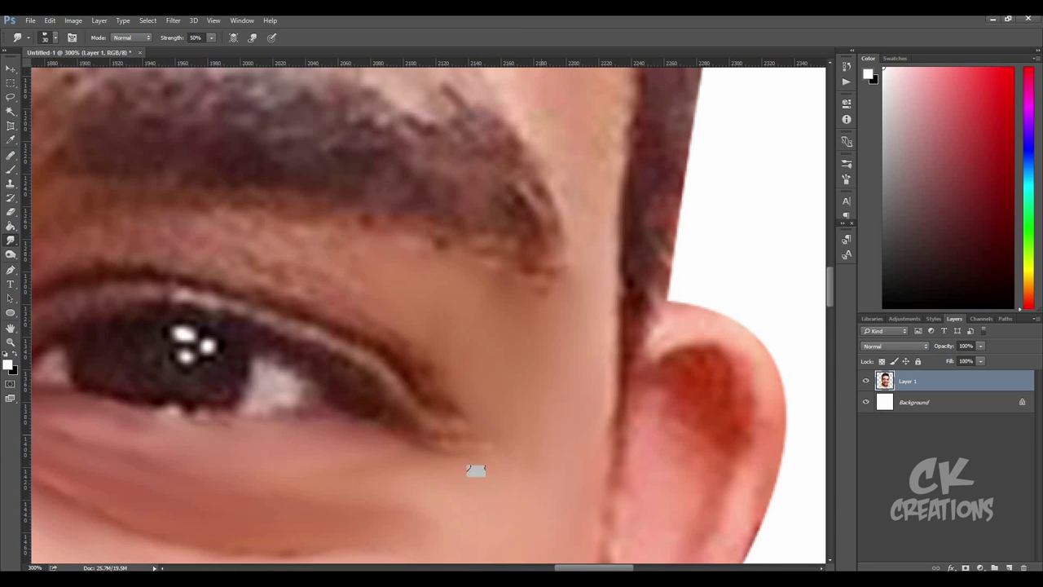
drag(475, 470, 646, 364)
drag(57, 247, 203, 375)
drag(384, 310, 313, 223)
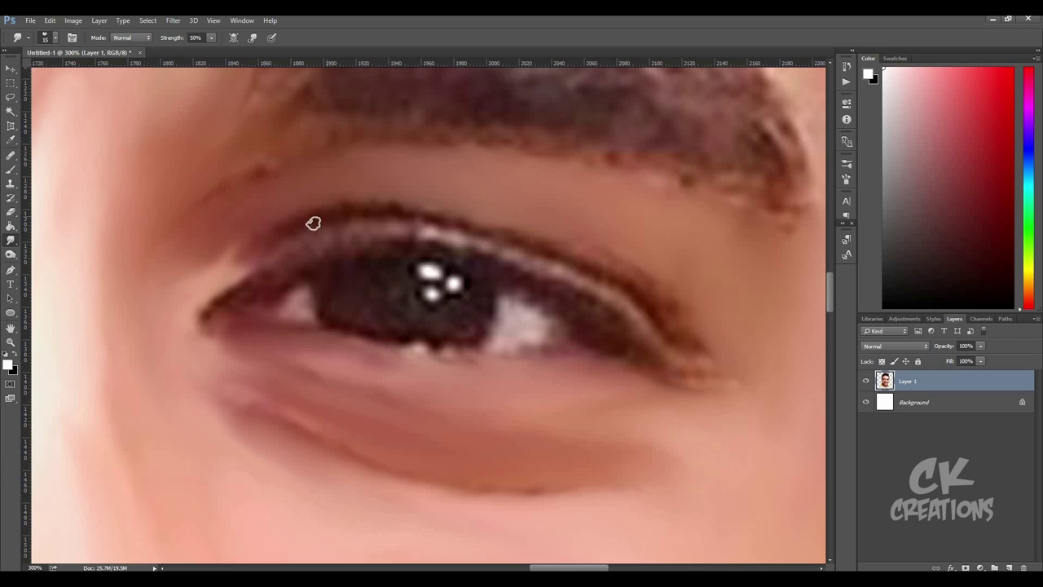
drag(676, 354, 226, 308)
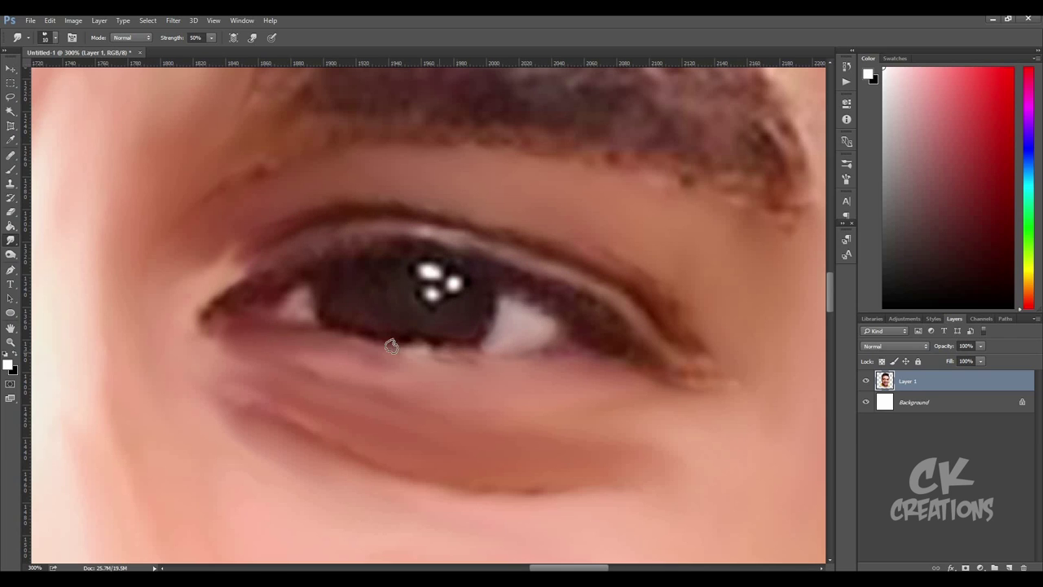
drag(726, 381, 464, 286)
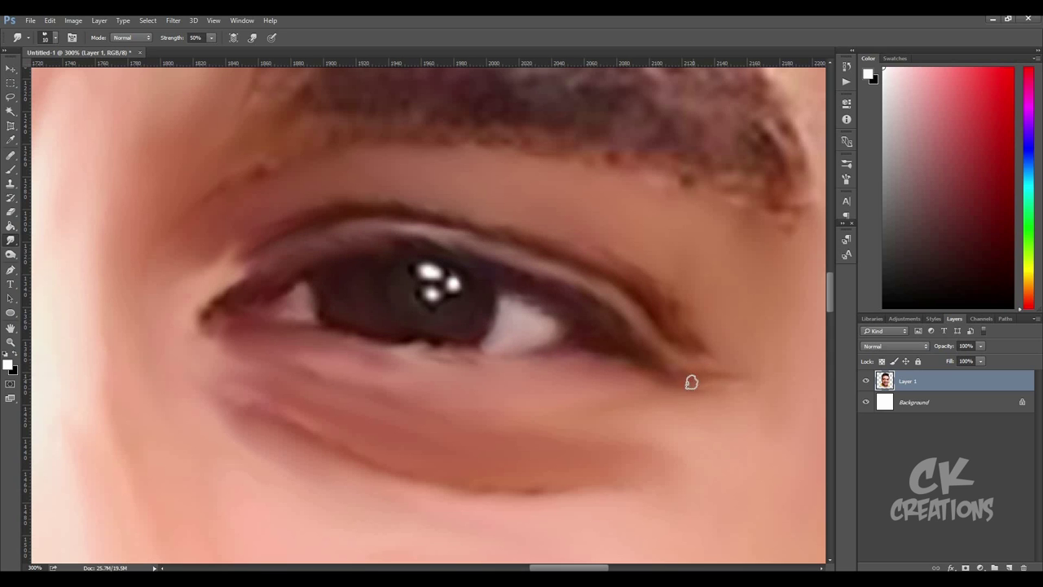
- Blend away the red patch on the ear
scroll(652, 399, down, 2)
scroll(583, 253, up, 1)
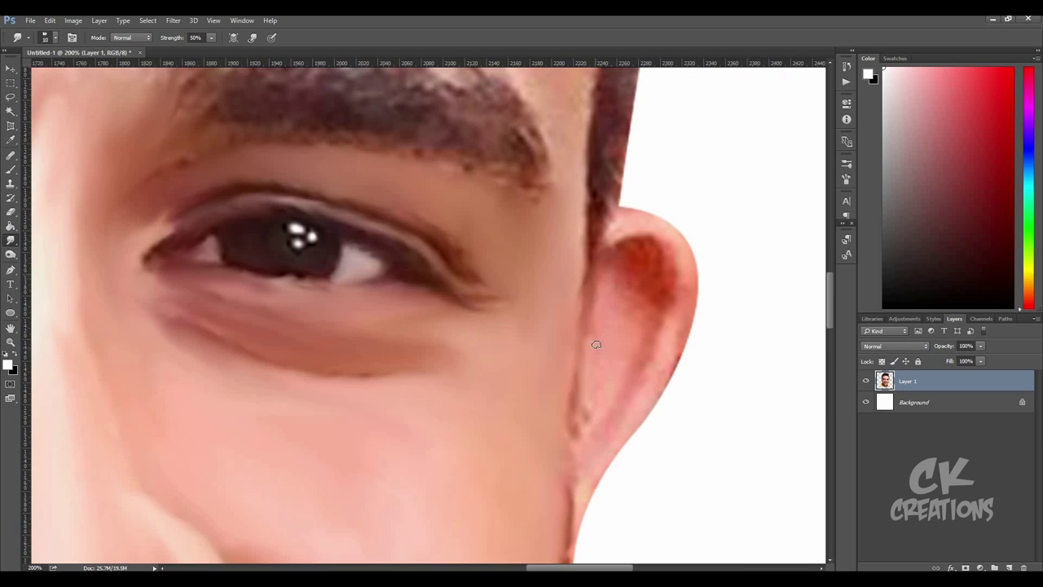
scroll(597, 345, up, 1)
drag(652, 244, 636, 317)
mouse_move(603, 269)
mouse_down()
mouse_move(699, 250)
mouse_move(633, 163)
mouse_move(692, 260)
mouse_up()
- Smudge the jaw area into smooth strokes
scroll(692, 261, down, 5)
scroll(393, 342, down, 2)
mouse_move(432, 334)
mouse_down()
mouse_move(447, 210)
mouse_move(454, 251)
mouse_up()
drag(436, 293, 449, 114)
scroll(350, 273, up, 3)
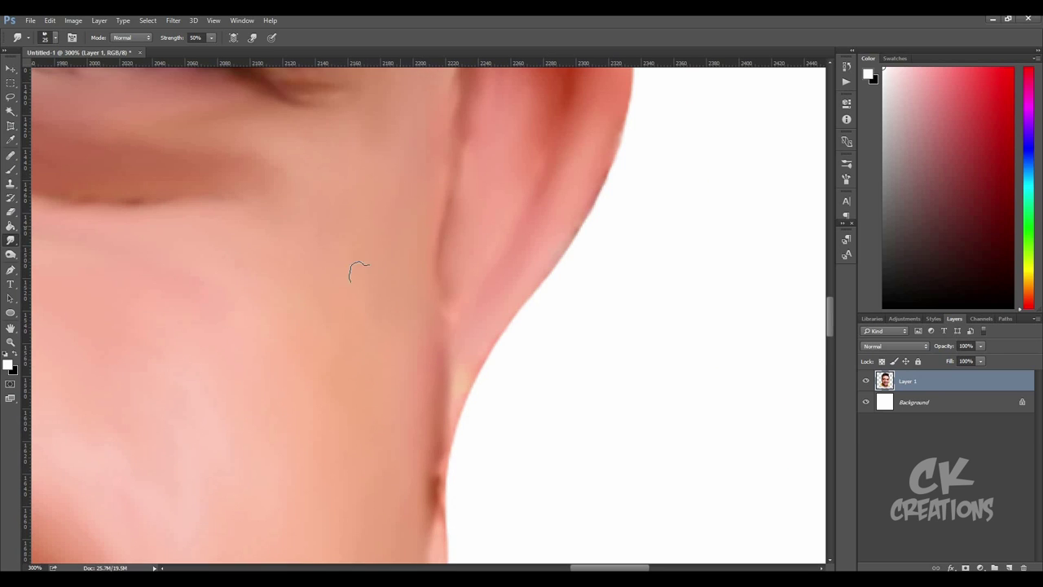
scroll(368, 361, down, 2)
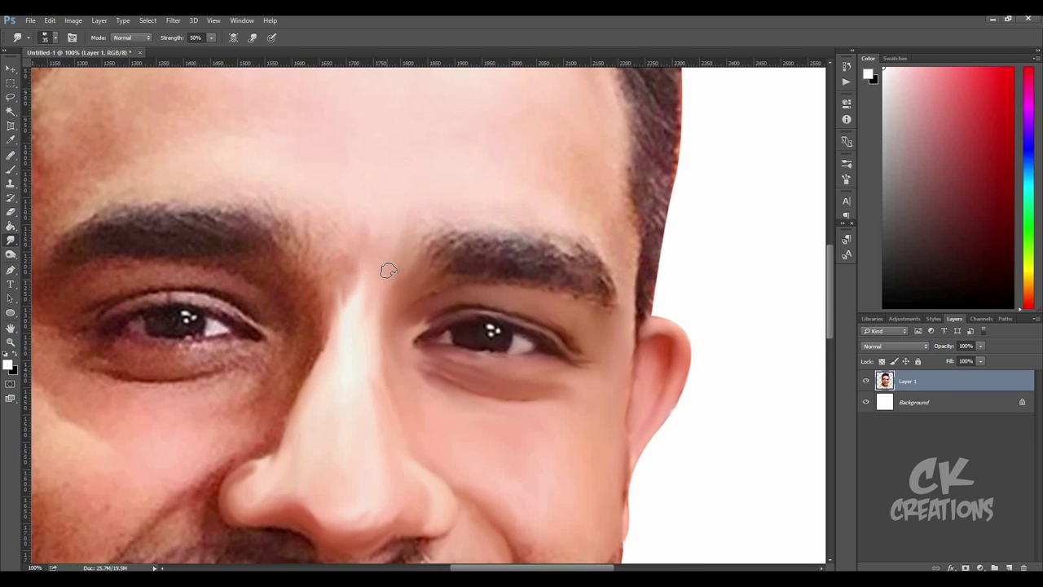
- Smooth the skin between the eyebrows and across the forehead
drag(388, 270, 341, 288)
scroll(467, 185, up, 1)
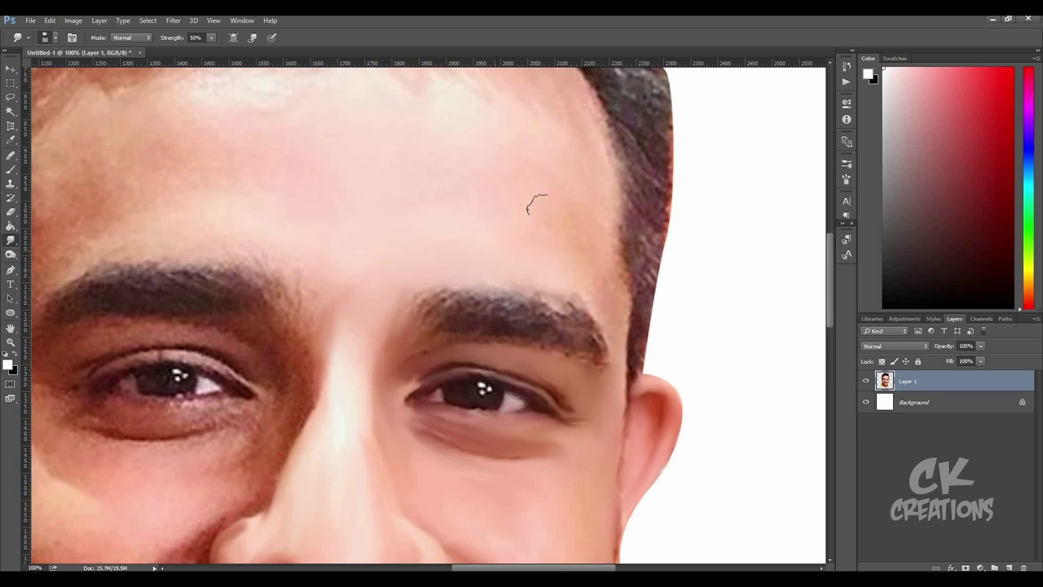
scroll(562, 245, up, 4)
mouse_move(572, 301)
mouse_down()
mouse_move(477, 354)
mouse_move(212, 365)
mouse_up()
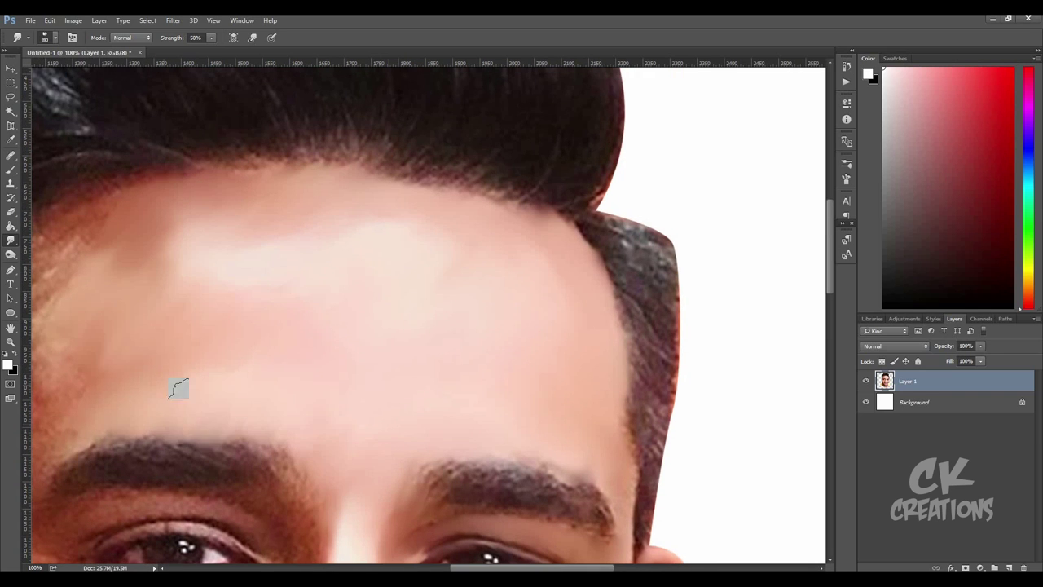
- Smooth the hairline above the forehead toward the right side
scroll(177, 384, down, 3)
scroll(177, 384, left, 4)
scroll(484, 165, up, 3)
mouse_move(484, 165)
mouse_down()
mouse_move(733, 185)
mouse_move(807, 221)
mouse_up()
drag(356, 239, 358, 86)
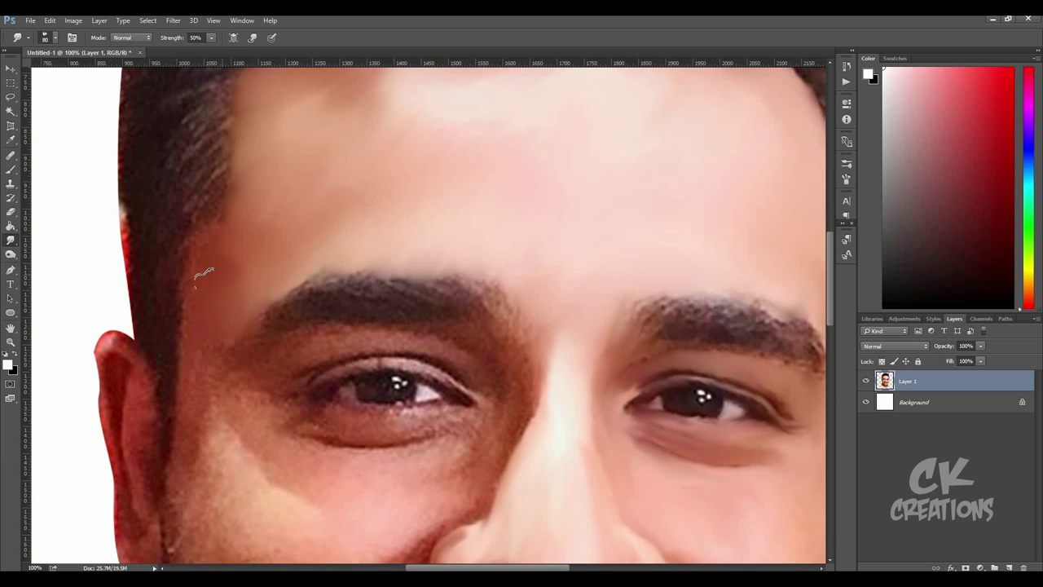
- Smooth the skin below the eyebrow and lower lid, and smudge the eye's catchlight
scroll(231, 432, down, 2)
scroll(231, 432, left, 1)
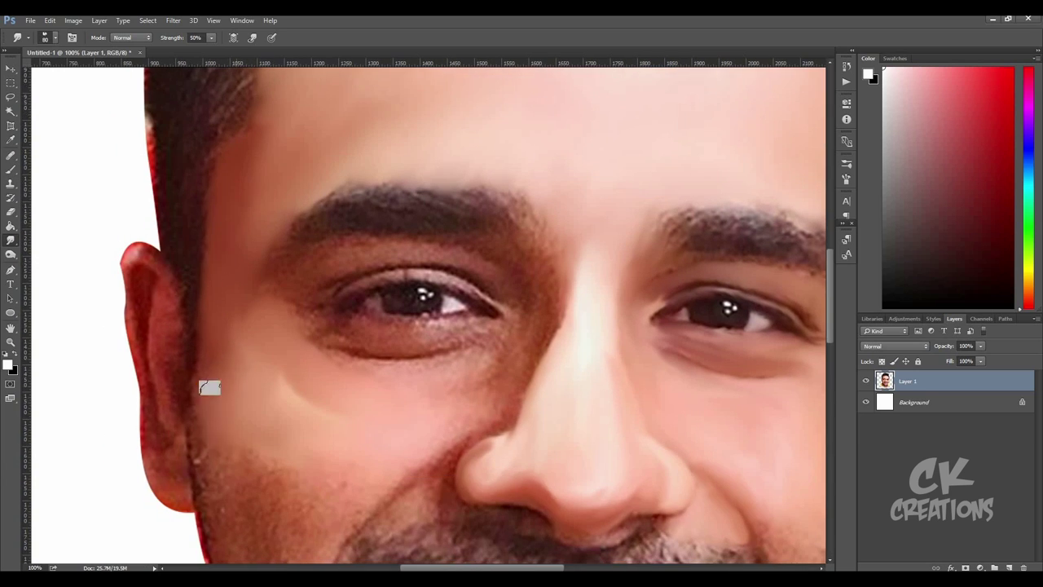
scroll(323, 513, down, 3)
scroll(324, 513, left, 1)
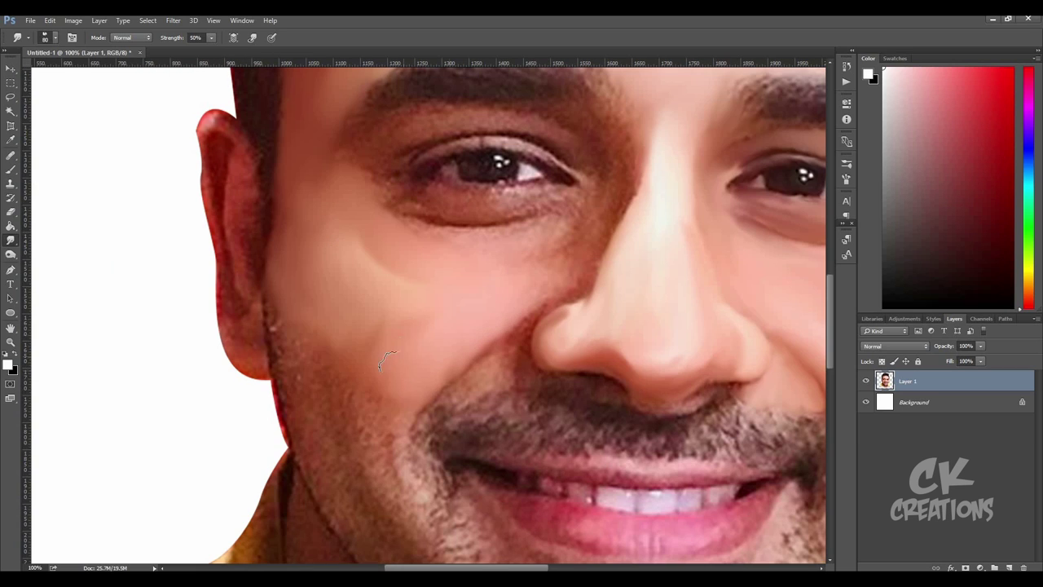
scroll(268, 275, up, 1)
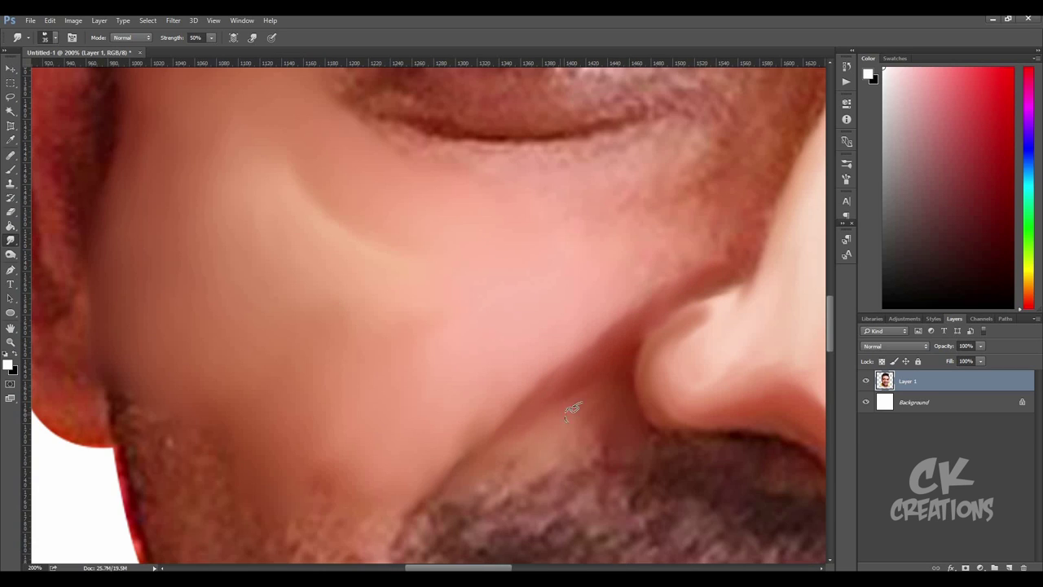
scroll(493, 408, up, 2)
scroll(493, 408, right, 2)
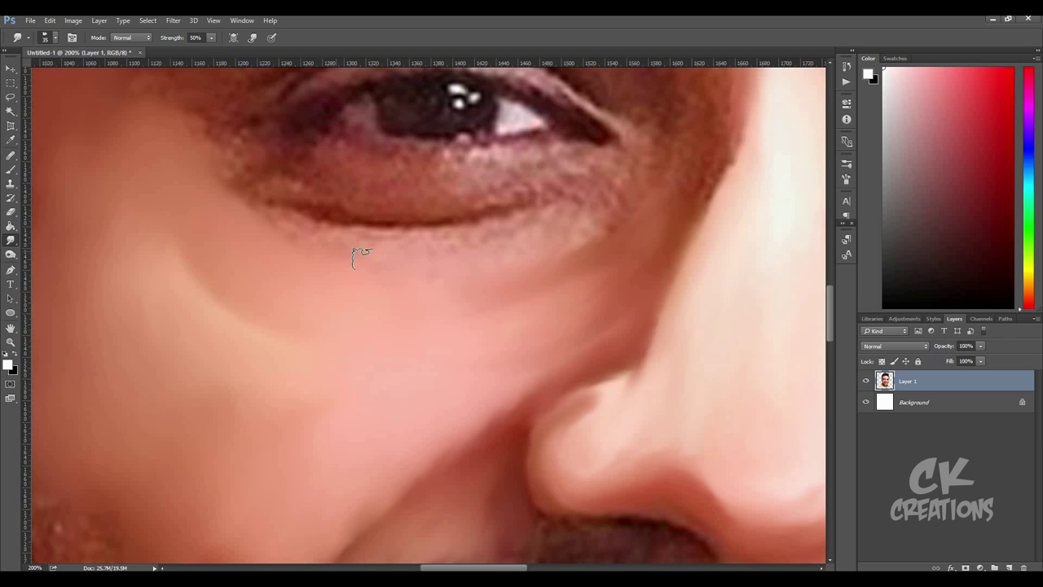
scroll(530, 244, up, 2)
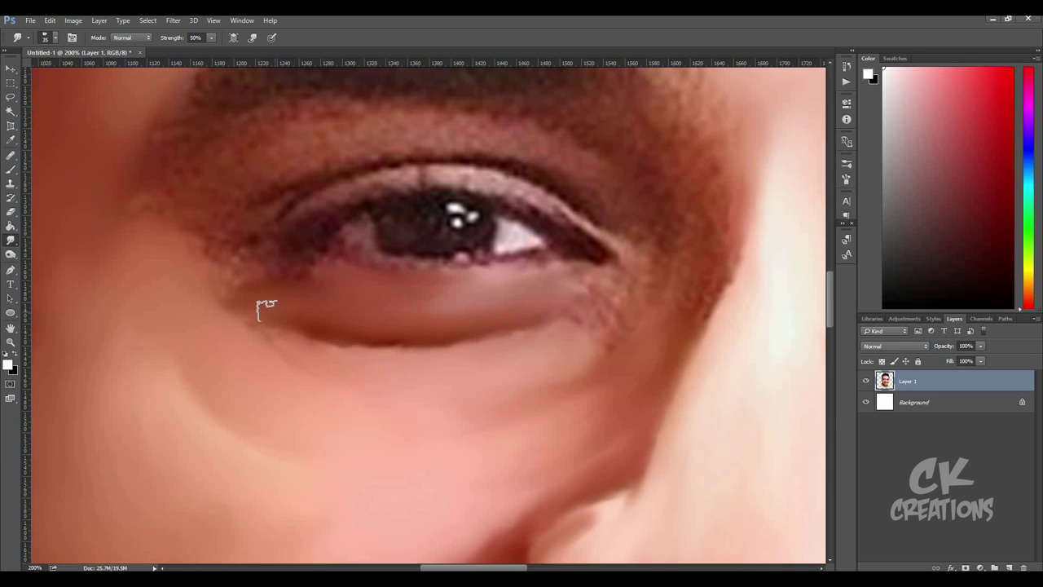
scroll(697, 237, up, 2)
mouse_move(629, 330)
mouse_down()
mouse_move(250, 233)
mouse_move(187, 366)
mouse_move(296, 303)
mouse_move(398, 263)
mouse_move(506, 305)
mouse_move(212, 333)
mouse_move(362, 366)
mouse_up()
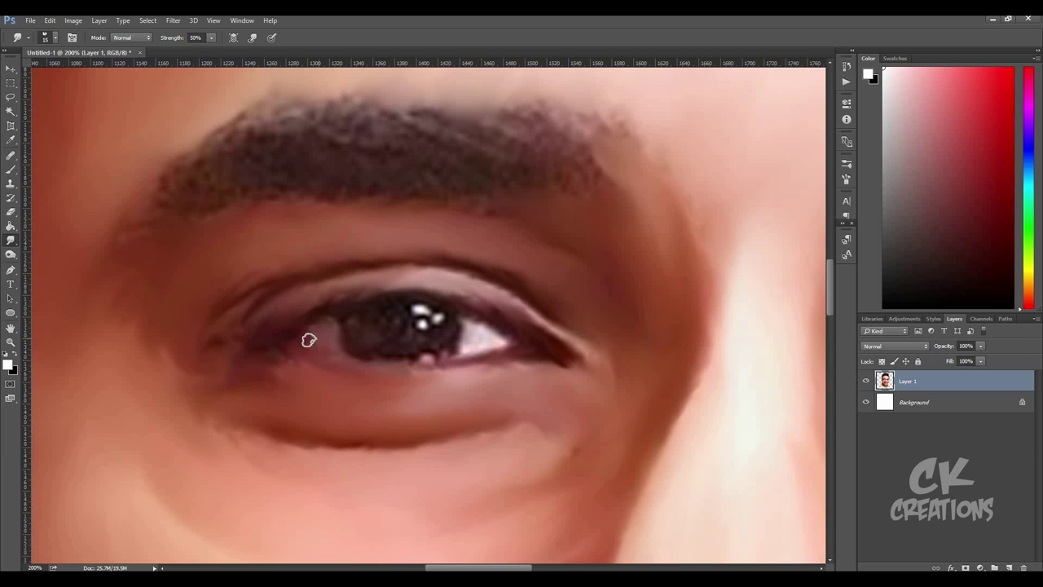
drag(450, 338, 367, 307)
- Zoom in closer, then smooth the jaw edge below the ear and the ear's outer edge
key(ctrl+plus)
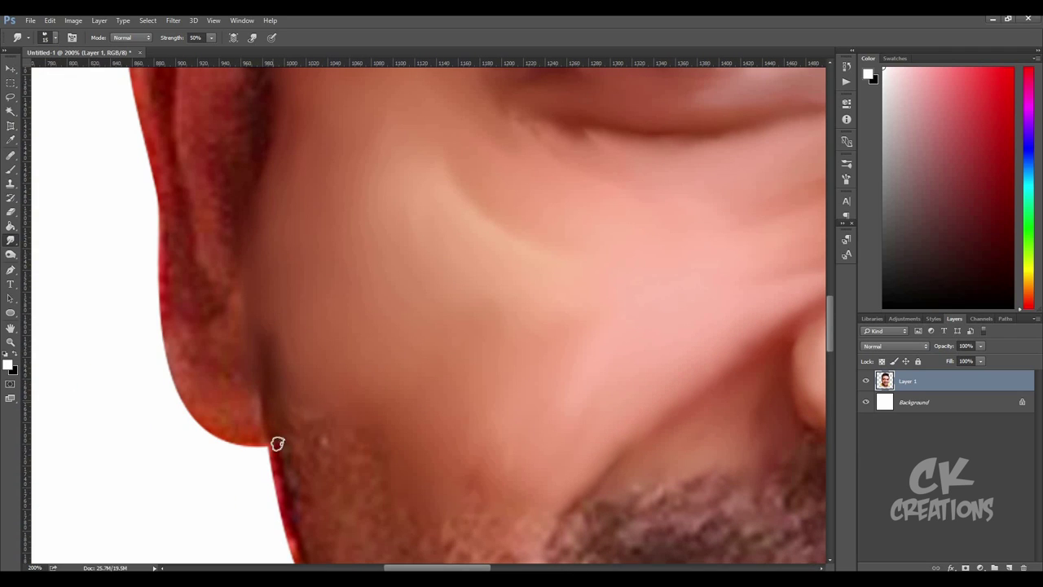
drag(256, 439, 245, 407)
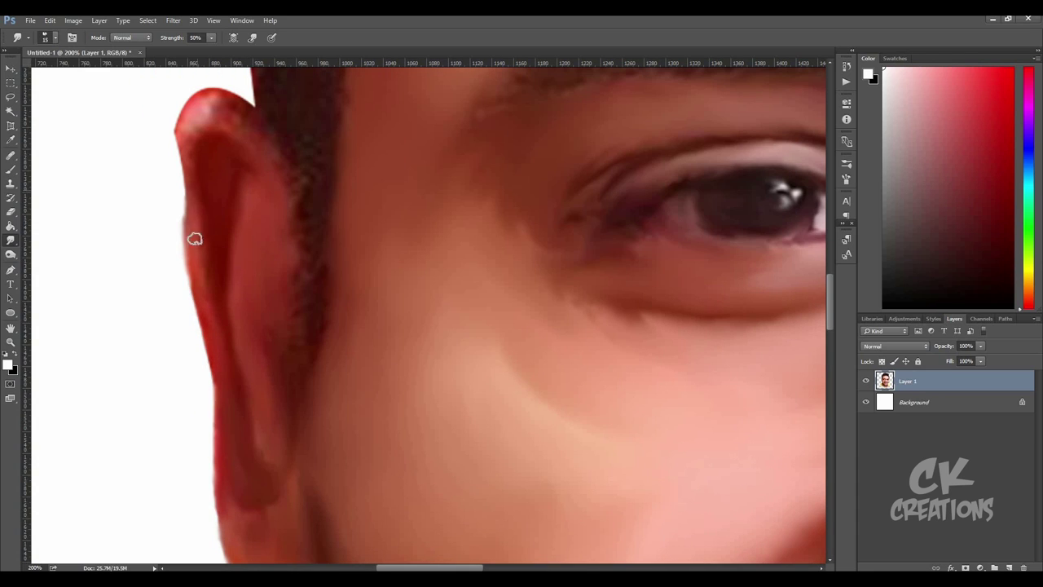
drag(193, 235, 183, 106)
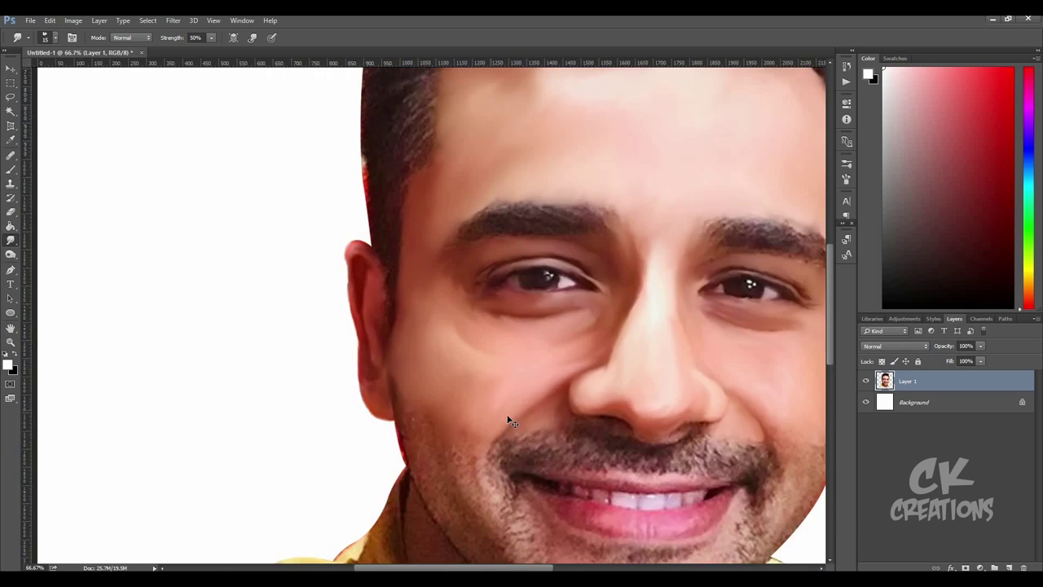
- Zoom to 200% on the mouth and smear the moustache edge into soft hair strokes
scroll(576, 455, up, 2)
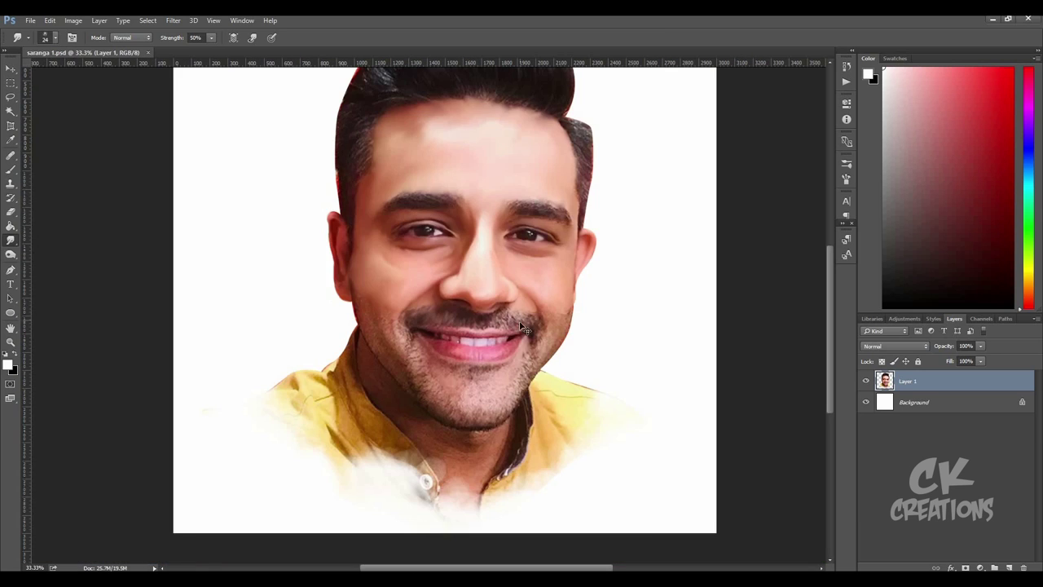
scroll(522, 327, up, 3)
scroll(512, 319, up, 1)
drag(582, 378, 291, 267)
mouse_move(280, 338)
mouse_down()
mouse_move(312, 321)
mouse_move(356, 329)
mouse_move(334, 351)
mouse_move(349, 321)
mouse_move(345, 296)
mouse_move(356, 356)
mouse_move(361, 291)
mouse_move(414, 299)
mouse_move(399, 285)
mouse_move(416, 252)
mouse_move(440, 298)
mouse_move(397, 343)
mouse_move(368, 319)
mouse_move(426, 374)
mouse_move(421, 275)
mouse_move(436, 350)
mouse_move(438, 307)
mouse_move(454, 305)
mouse_up()
- Smudge the grey moustache hairs smooth
scroll(356, 310, left, 3)
scroll(571, 265, down, 3)
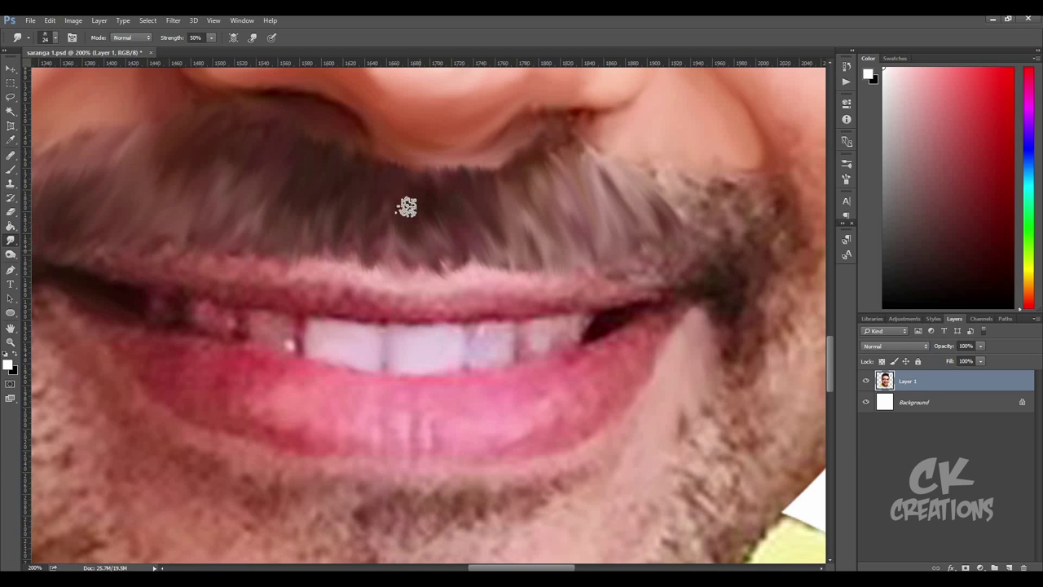
scroll(394, 286, right, 3)
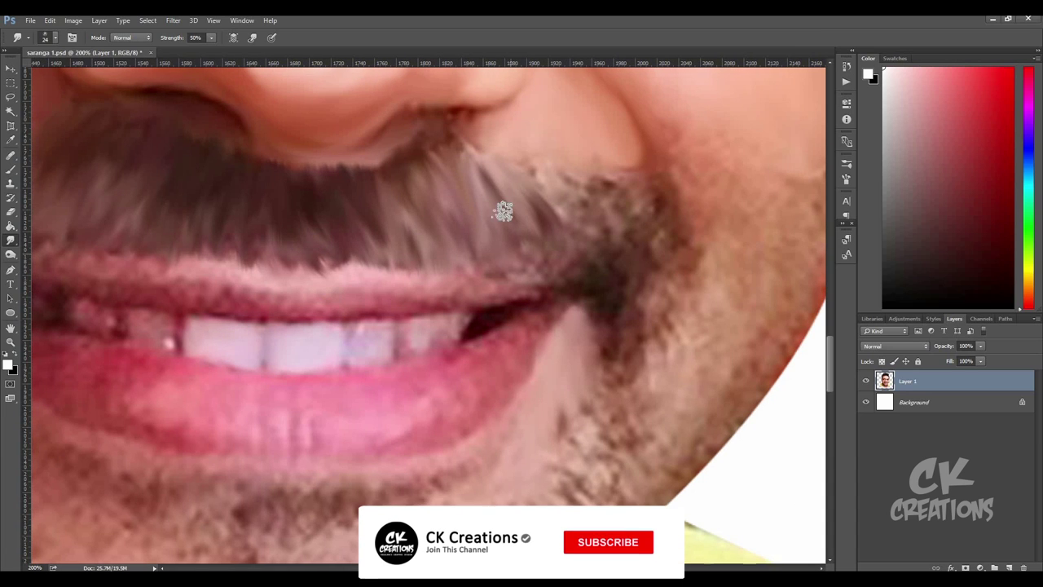
mouse_move(549, 209)
mouse_down()
mouse_move(559, 174)
mouse_move(557, 229)
mouse_up()
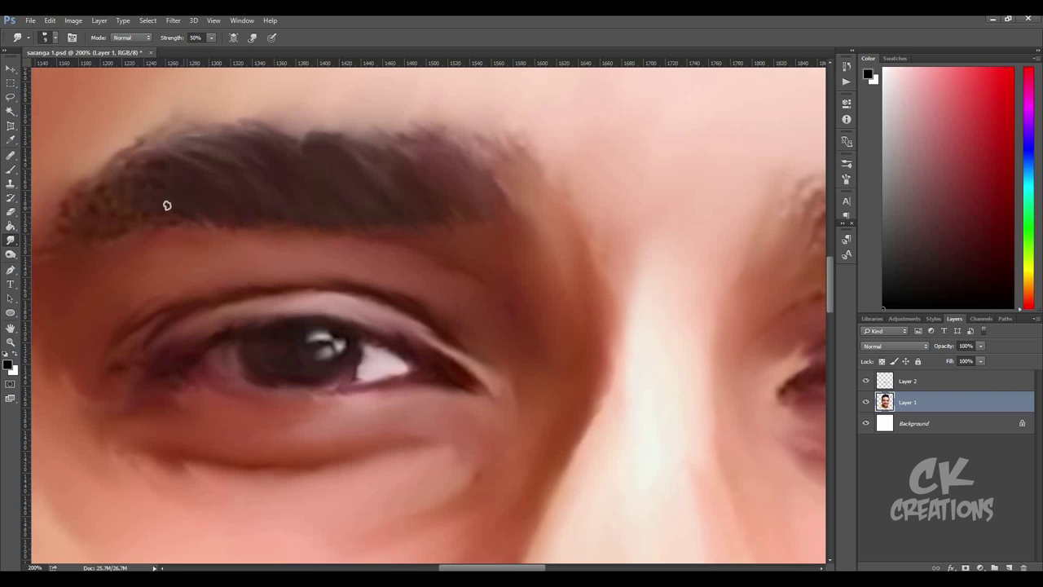
- Swap foreground and background colours, then smooth the upper-lip corner and spotty lower lip
drag(146, 176, 244, 234)
key(x)
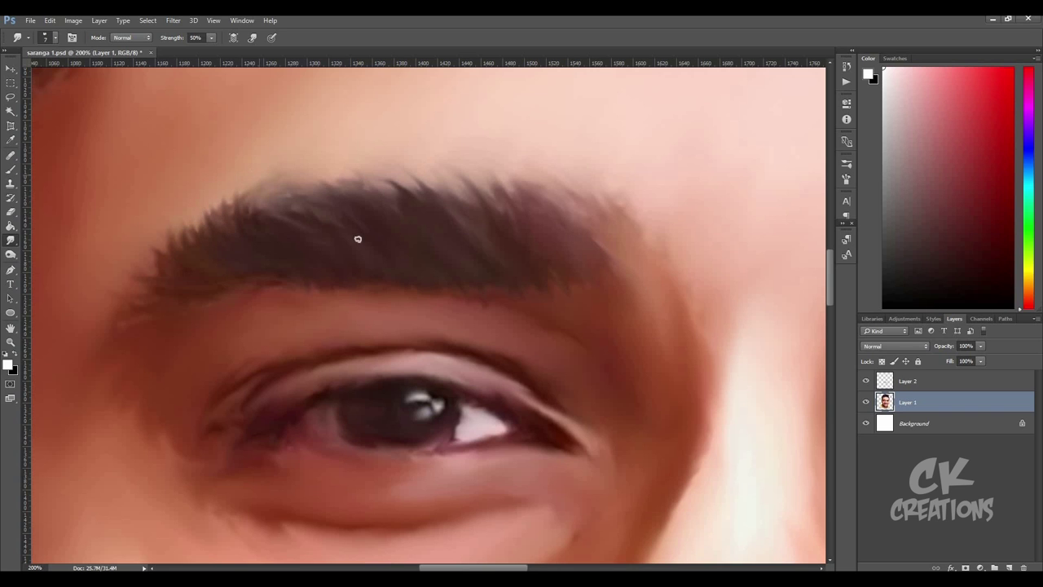
drag(357, 239, 412, 378)
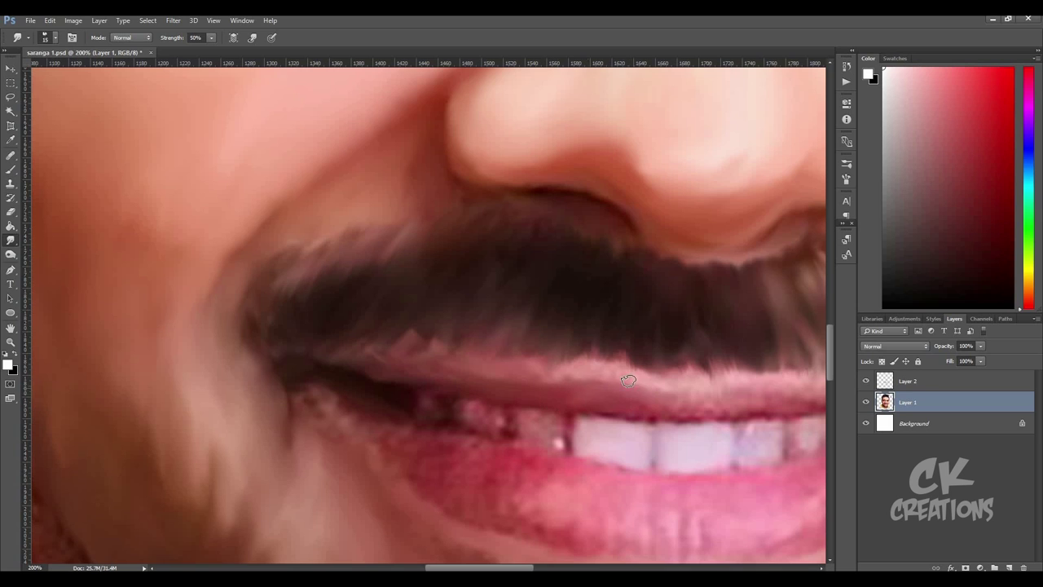
drag(385, 401, 177, 356)
drag(712, 345, 644, 318)
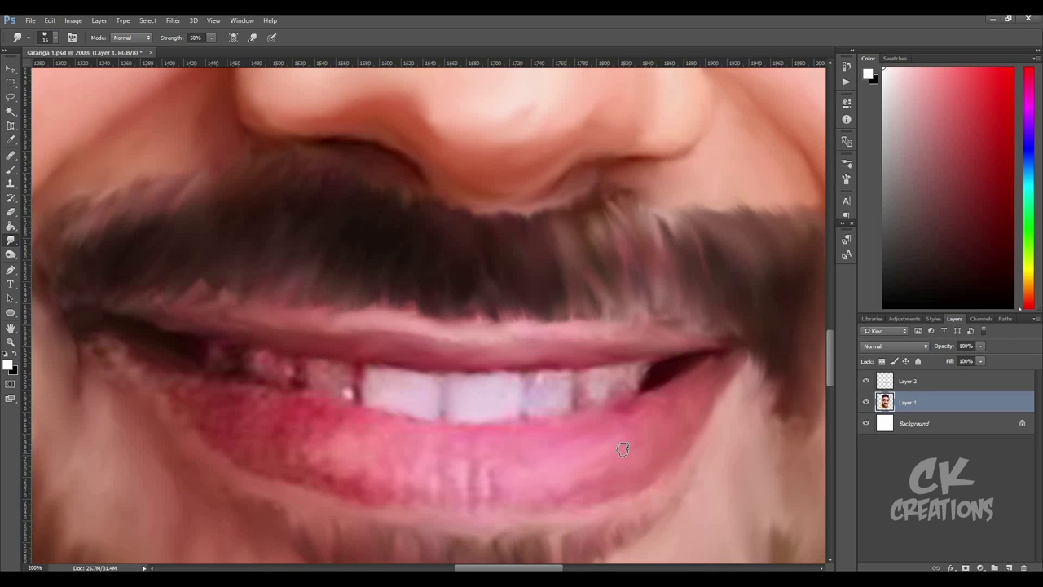
mouse_move(341, 436)
mouse_down()
mouse_move(343, 481)
mouse_move(288, 461)
mouse_move(326, 414)
mouse_move(197, 418)
mouse_up()
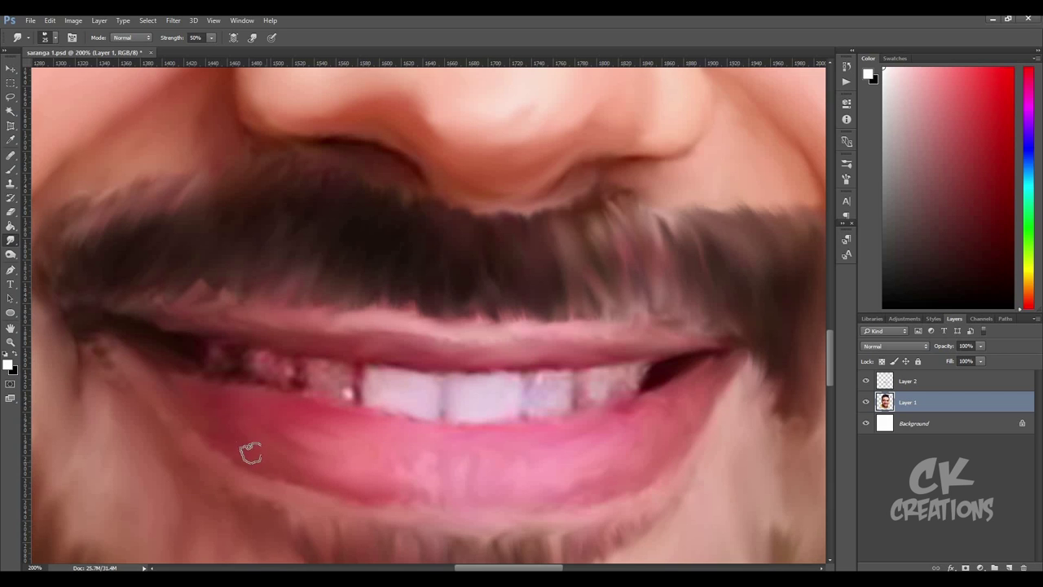
drag(249, 449, 652, 487)
- Smooth the red spots and edges of the teeth, then rezoom to 100% on the chin
scroll(212, 281, down, 2)
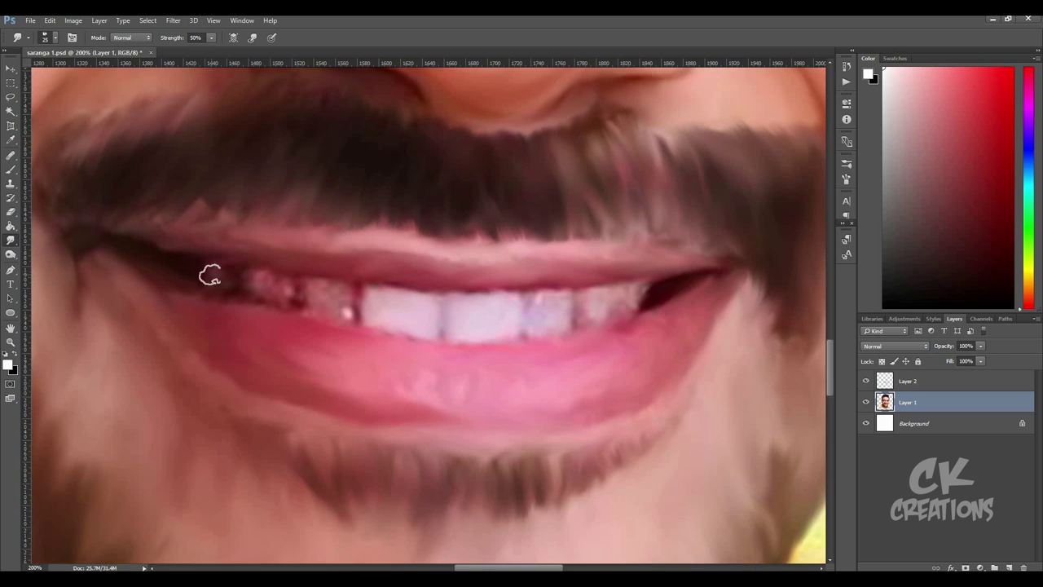
mouse_move(254, 290)
mouse_down()
mouse_move(338, 305)
mouse_move(309, 309)
mouse_up()
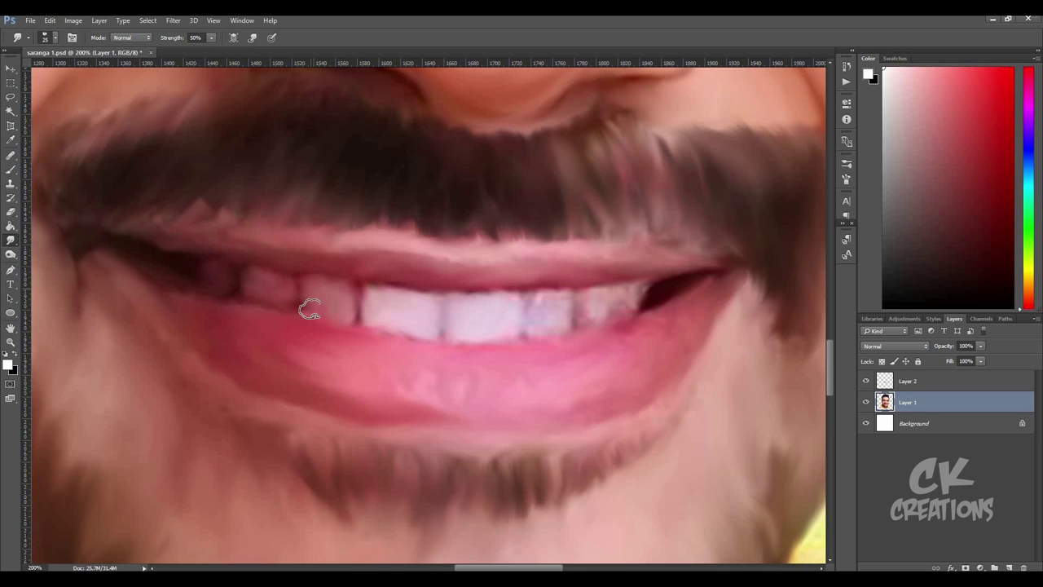
mouse_move(430, 316)
mouse_down()
mouse_move(415, 302)
mouse_move(466, 305)
mouse_move(502, 324)
mouse_move(568, 322)
mouse_move(587, 298)
mouse_move(644, 294)
mouse_up()
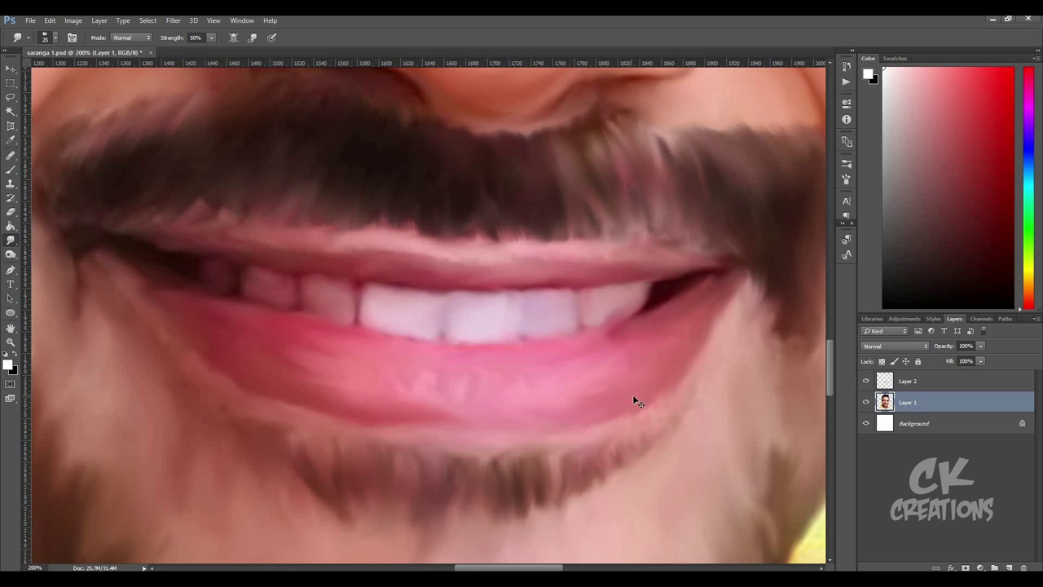
key(ctrl+minus)
key(ctrl+minus)
key(ctrl+minus)
key(ctrl+plus)
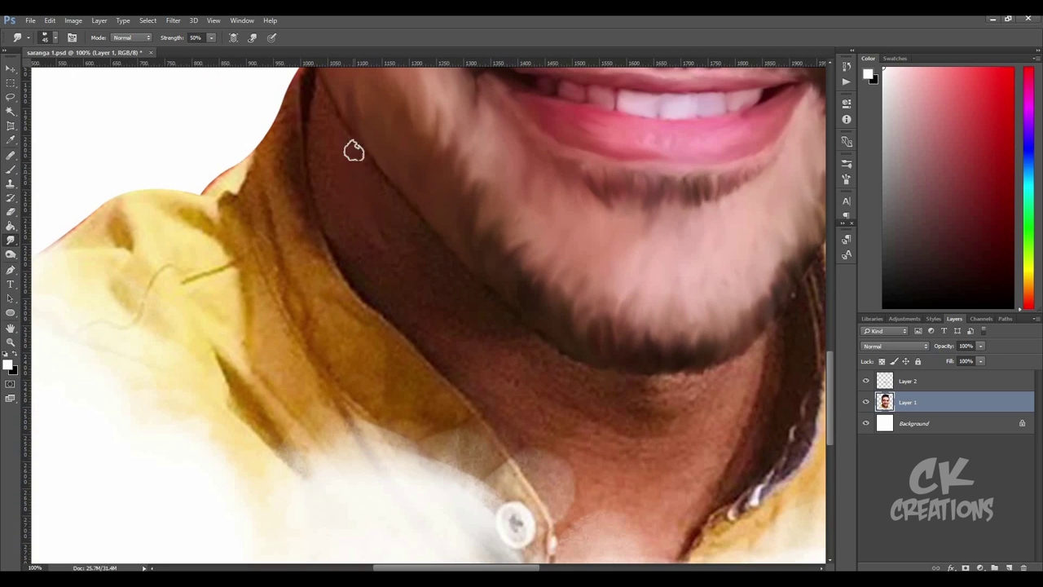
- Smear the neck skin toward the collar button and blend the brown collar shading
drag(354, 151, 444, 318)
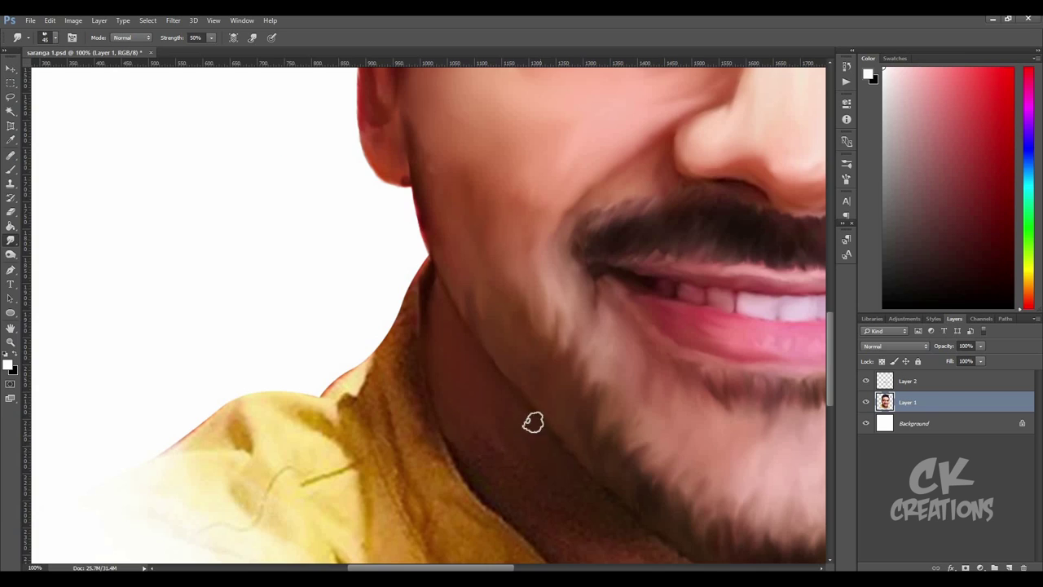
drag(533, 422, 431, 276)
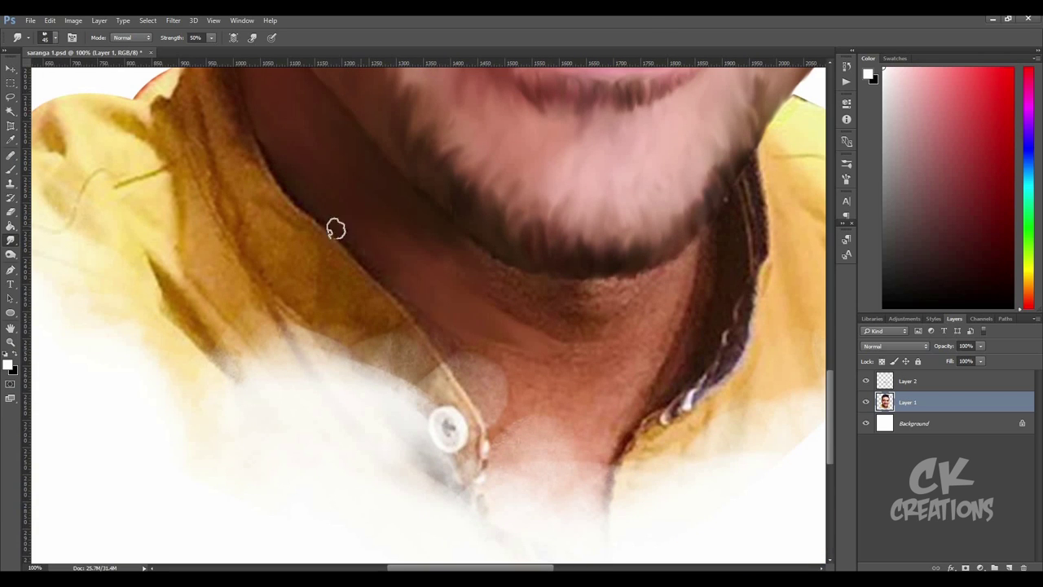
mouse_move(498, 308)
mouse_down()
mouse_move(513, 426)
mouse_move(498, 326)
mouse_up()
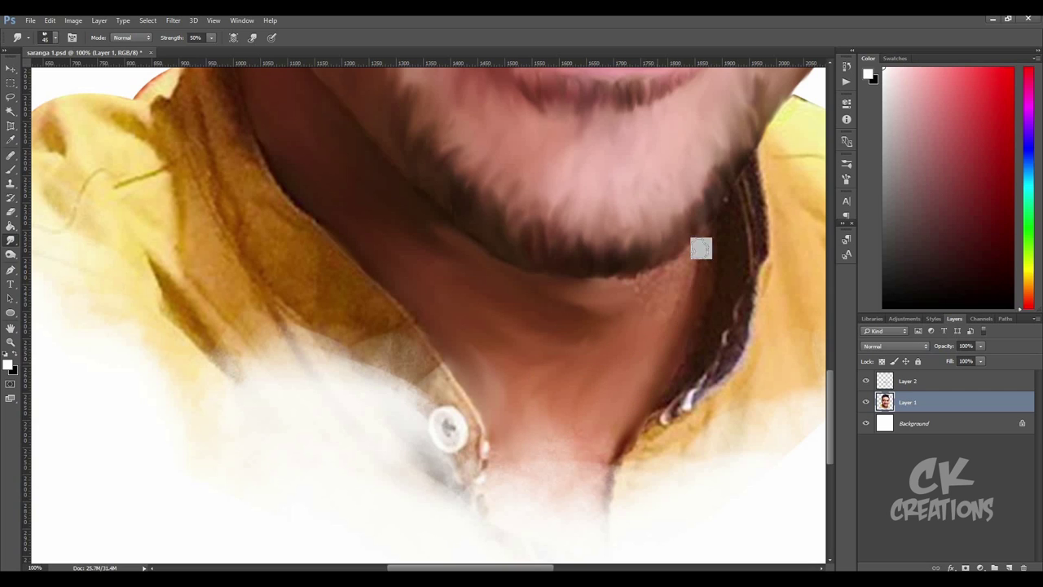
drag(279, 171, 418, 292)
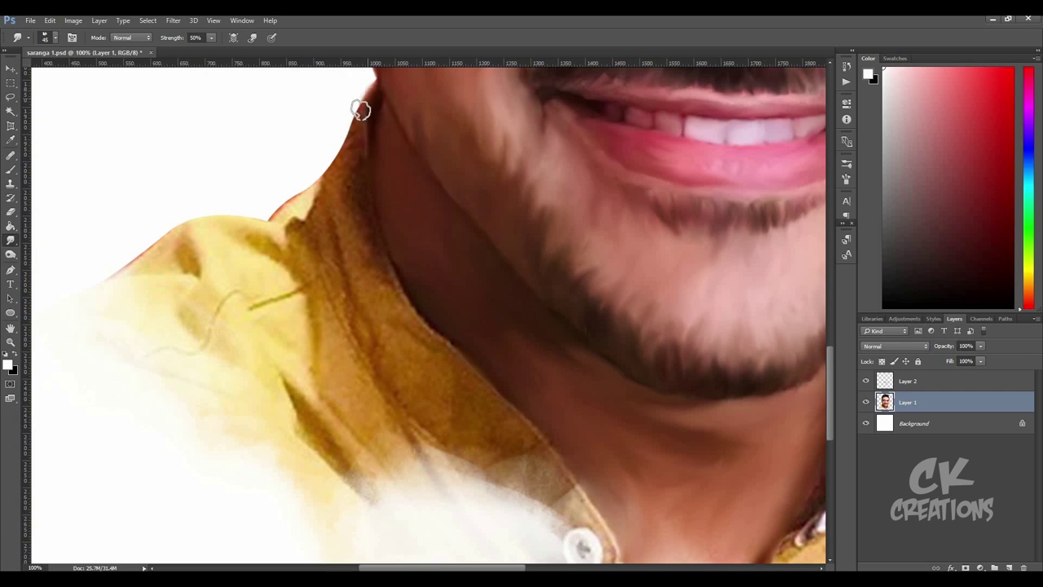
mouse_move(346, 226)
mouse_down()
mouse_move(510, 422)
mouse_move(421, 408)
mouse_move(522, 427)
mouse_move(617, 531)
mouse_move(552, 331)
mouse_up()
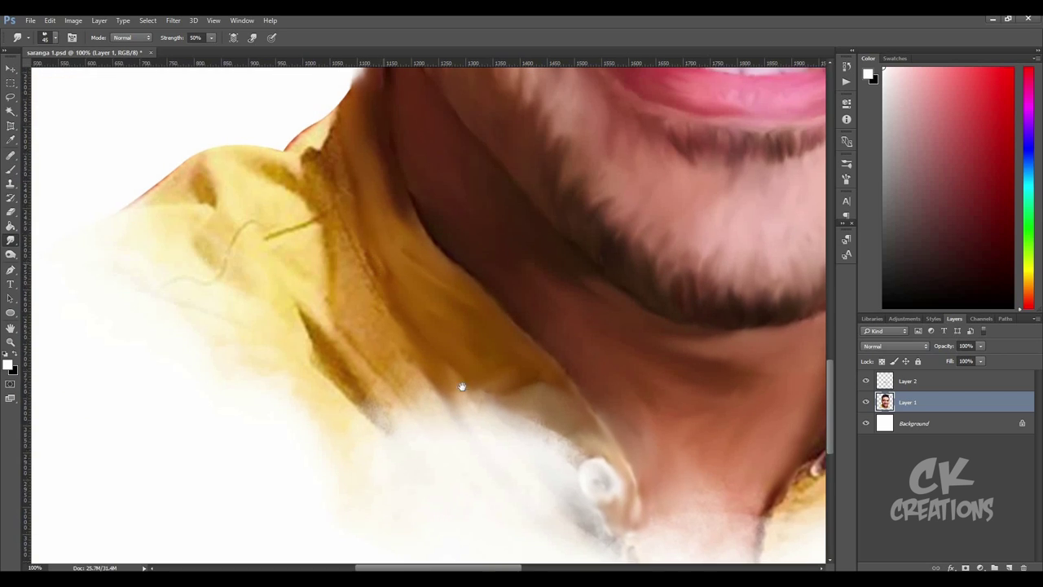
- Soften the jaw edge, neck–collar boundary and thin dark collar line, then zoom to 66.7%
mouse_move(259, 139)
mouse_down()
mouse_move(341, 275)
mouse_move(338, 121)
mouse_move(353, 247)
mouse_move(400, 103)
mouse_move(419, 333)
mouse_move(396, 361)
mouse_move(414, 349)
mouse_move(408, 302)
mouse_move(473, 50)
mouse_up()
mouse_move(541, 521)
mouse_down()
mouse_move(466, 503)
mouse_move(415, 366)
mouse_move(268, 286)
mouse_move(384, 327)
mouse_move(221, 349)
mouse_up()
mouse_move(671, 285)
mouse_down()
mouse_move(345, 168)
mouse_move(345, 224)
mouse_move(236, 435)
mouse_move(340, 419)
mouse_move(445, 296)
mouse_up()
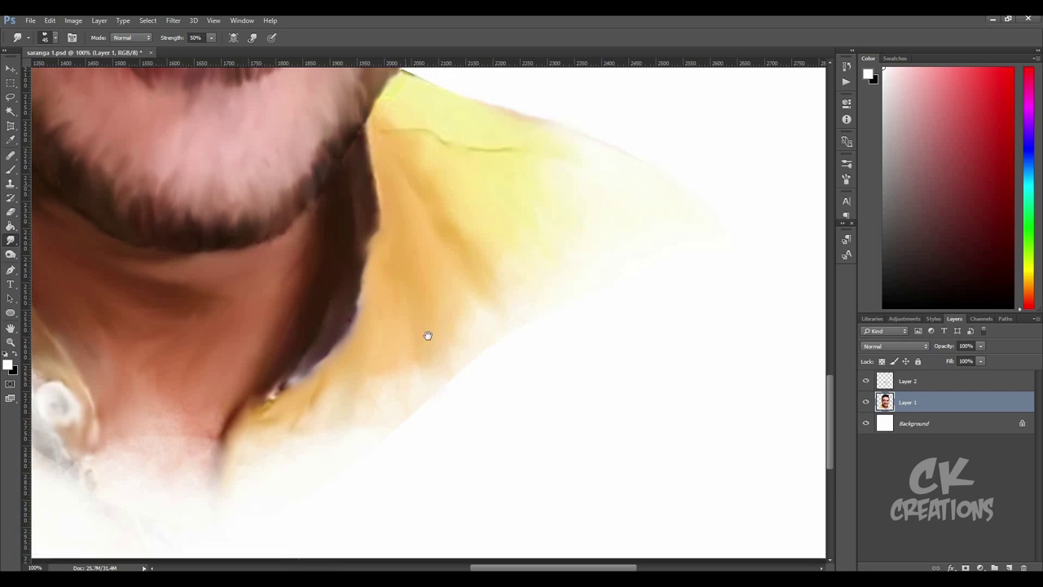
scroll(426, 337, up, 5)
drag(440, 239, 412, 269)
drag(414, 378, 388, 481)
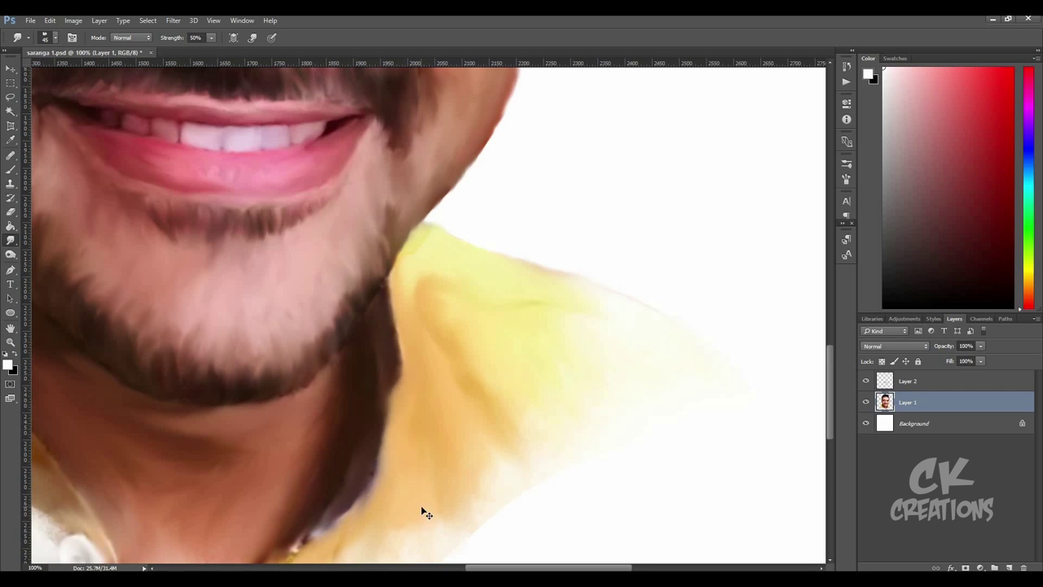
key(ctrl+0)
key(ctrl+plus)
key(ctrl+plus)
key(ctrl+plus)
- Smear the sparkly top hair and its right edge smooth and dark
scroll(432, 343, down, 3)
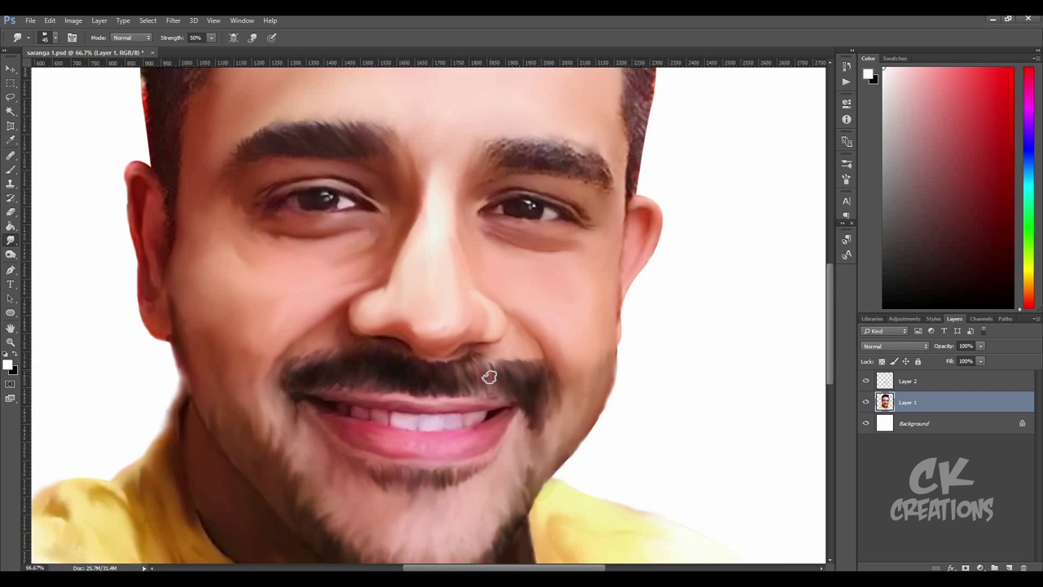
scroll(489, 375, up, 4)
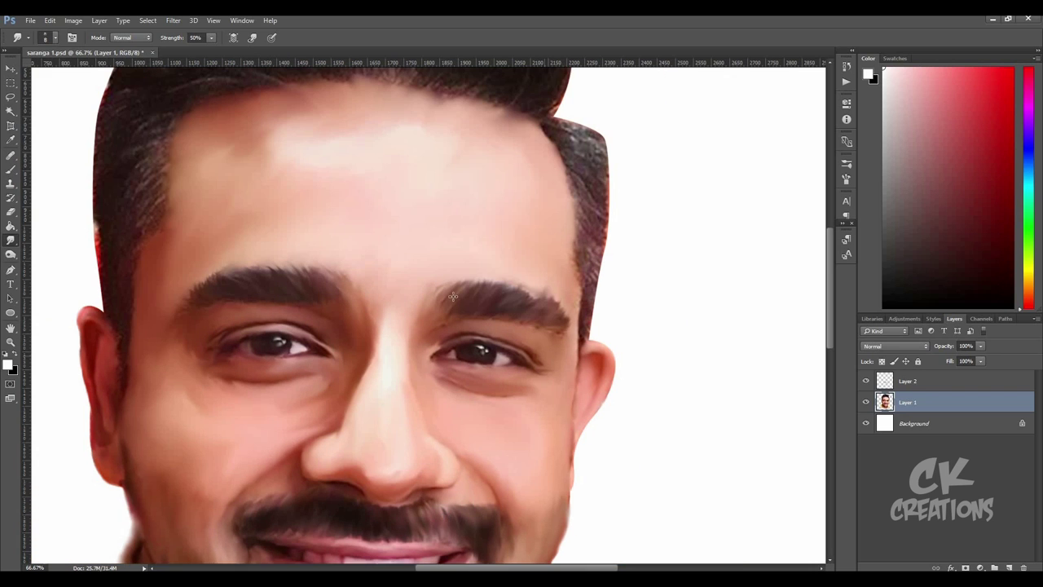
scroll(489, 375, up, 2)
scroll(417, 217, up, 3)
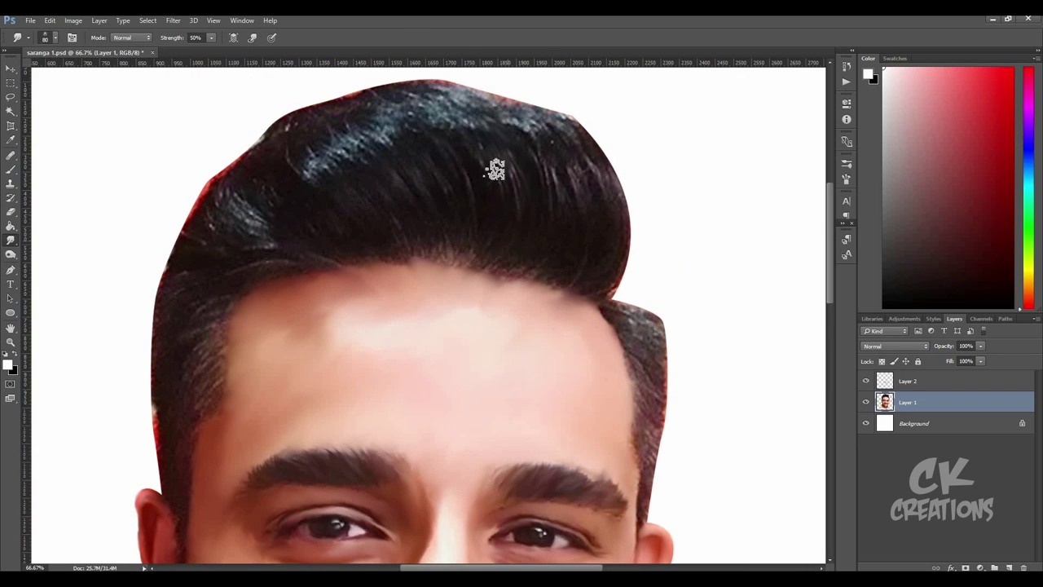
right_click(454, 189)
key(Escape)
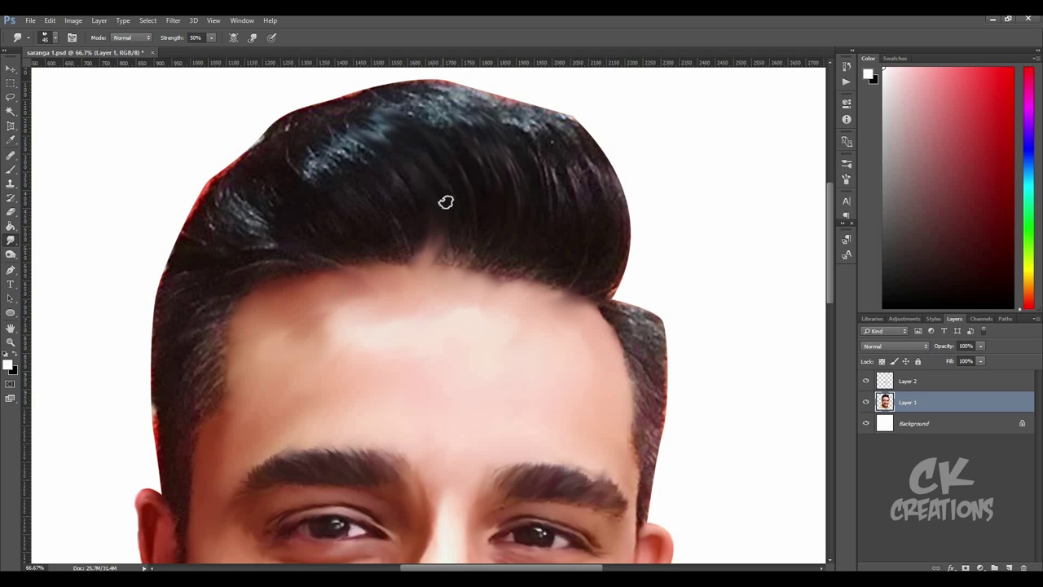
scroll(419, 338, up, 1)
scroll(420, 337, up, 1)
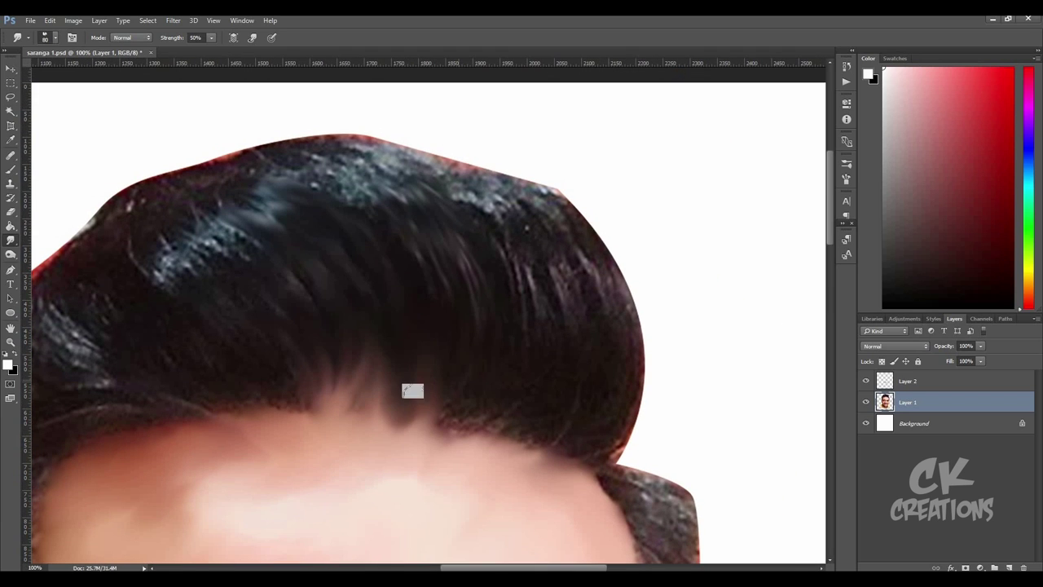
drag(459, 296, 163, 204)
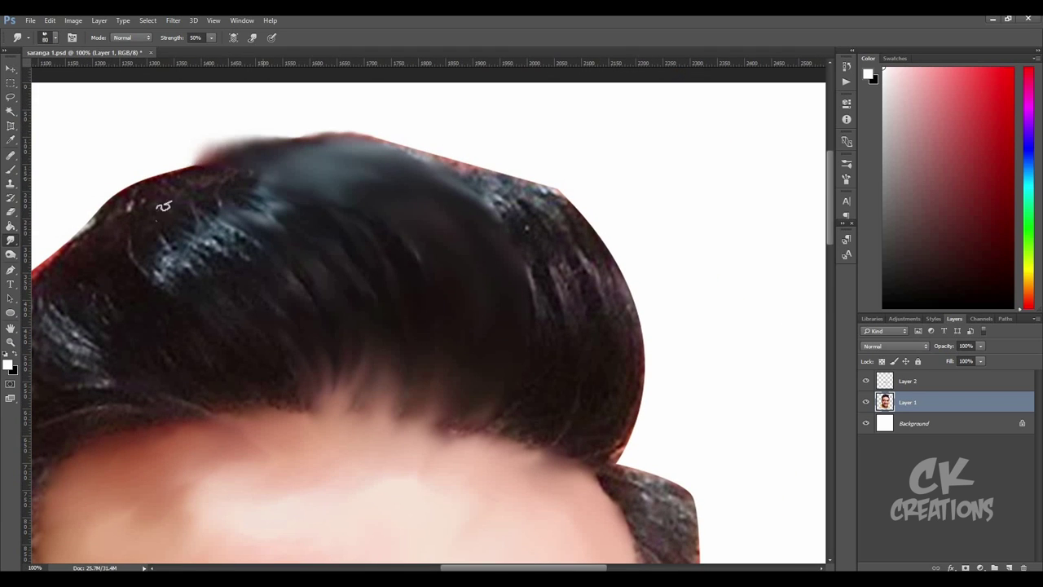
drag(538, 310, 501, 199)
drag(575, 261, 343, 135)
drag(571, 211, 592, 378)
- With a smaller smudge brush, smooth the hairline strands, upper-left hair and blue highlight streak
click(29, 38)
key(Escape)
mouse_move(597, 441)
mouse_down()
mouse_move(600, 399)
mouse_move(380, 112)
mouse_move(73, 116)
mouse_up()
mouse_move(546, 402)
mouse_down()
mouse_move(400, 419)
mouse_move(384, 305)
mouse_move(317, 305)
mouse_move(232, 186)
mouse_up()
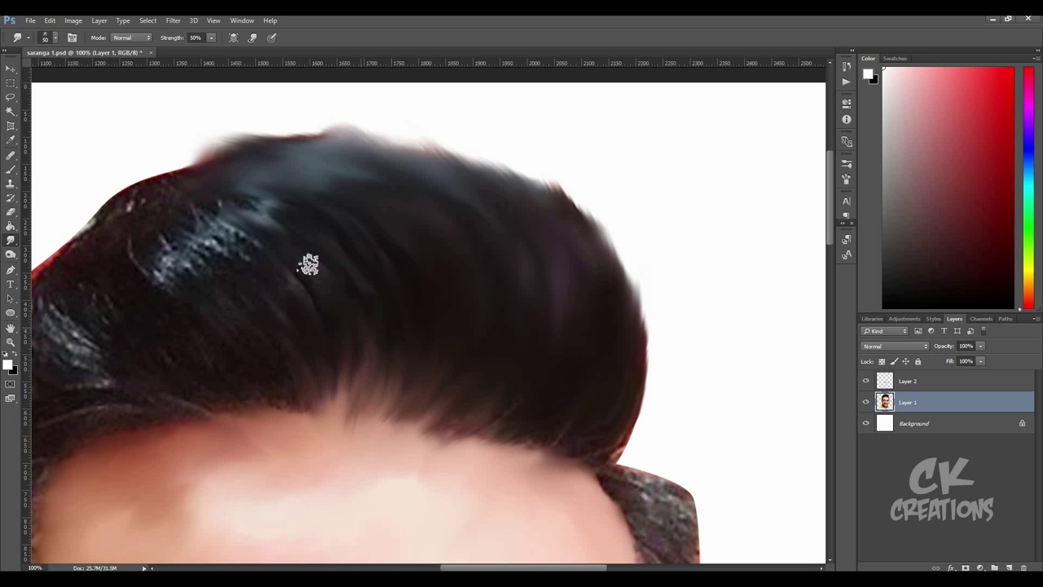
mouse_move(302, 237)
mouse_down()
mouse_move(130, 158)
mouse_move(326, 134)
mouse_up()
mouse_move(230, 341)
mouse_down()
mouse_move(217, 242)
mouse_move(307, 217)
mouse_move(389, 151)
mouse_up()
mouse_move(317, 339)
mouse_down()
mouse_move(298, 209)
mouse_move(326, 139)
mouse_move(256, 187)
mouse_up()
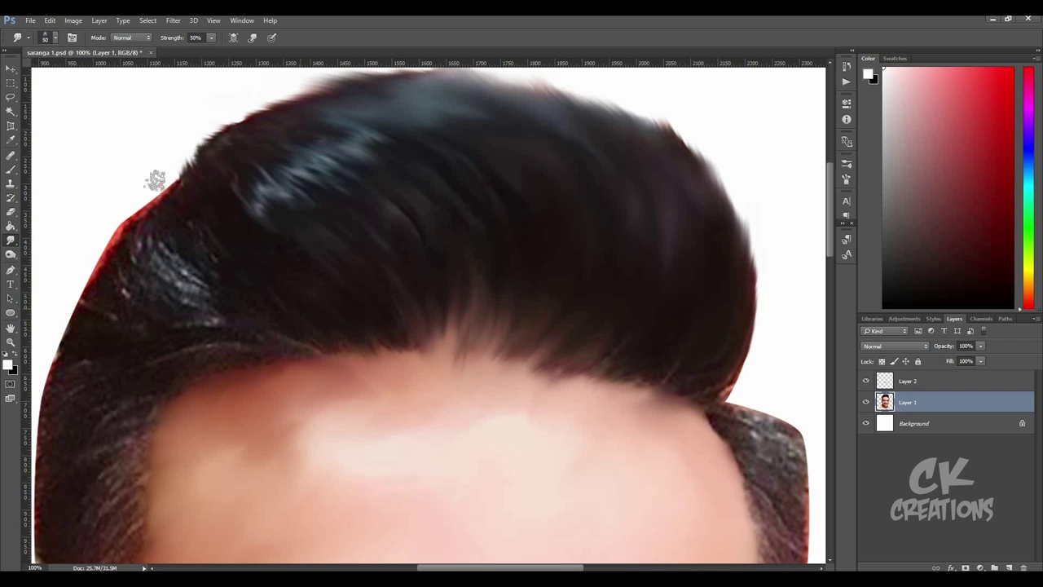
- Erase the red fringe along the left hair edge
drag(328, 361, 464, 438)
key(e)
mouse_move(278, 269)
mouse_down()
mouse_move(230, 352)
mouse_move(473, 152)
mouse_up()
drag(245, 339, 181, 497)
- Smudge the left hair edge and sideburn darker, pulling it out into spiky wisps
click(10, 239)
mouse_move(291, 241)
mouse_down()
mouse_move(391, 268)
mouse_move(326, 213)
mouse_up()
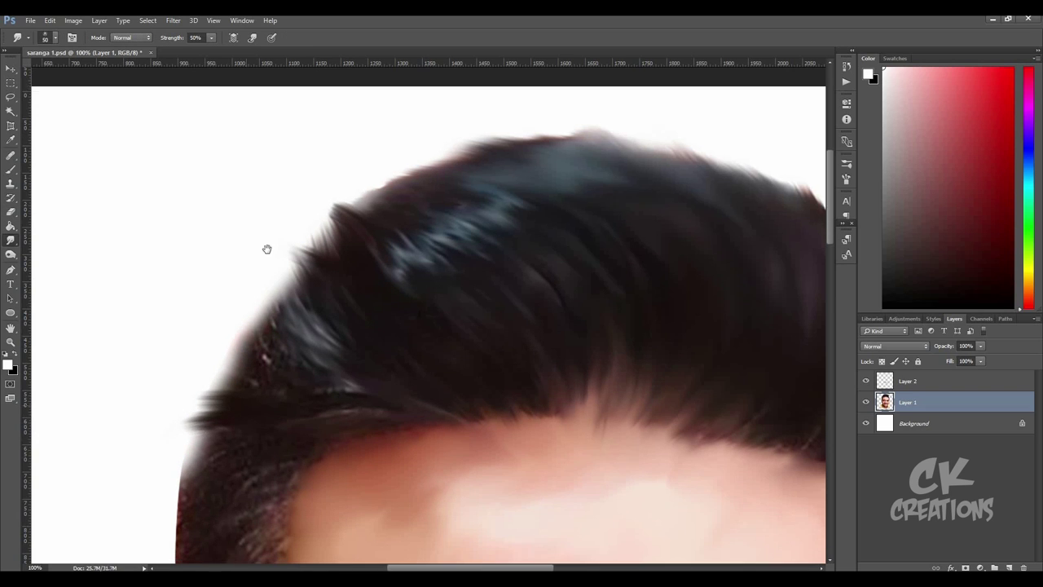
scroll(261, 245, down, 5)
drag(339, 180, 304, 133)
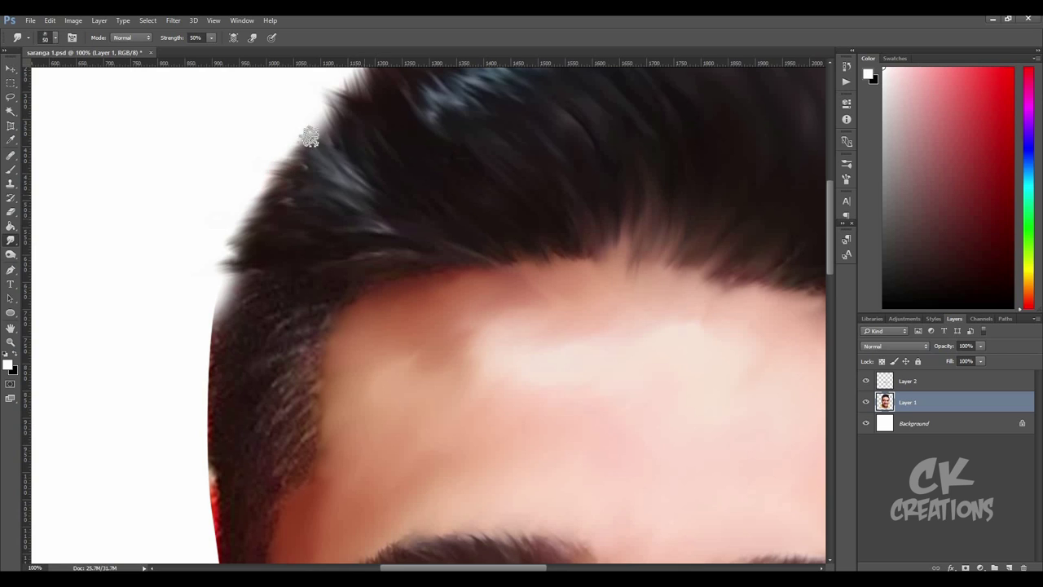
mouse_move(263, 361)
mouse_down()
mouse_move(263, 462)
mouse_move(309, 343)
mouse_up()
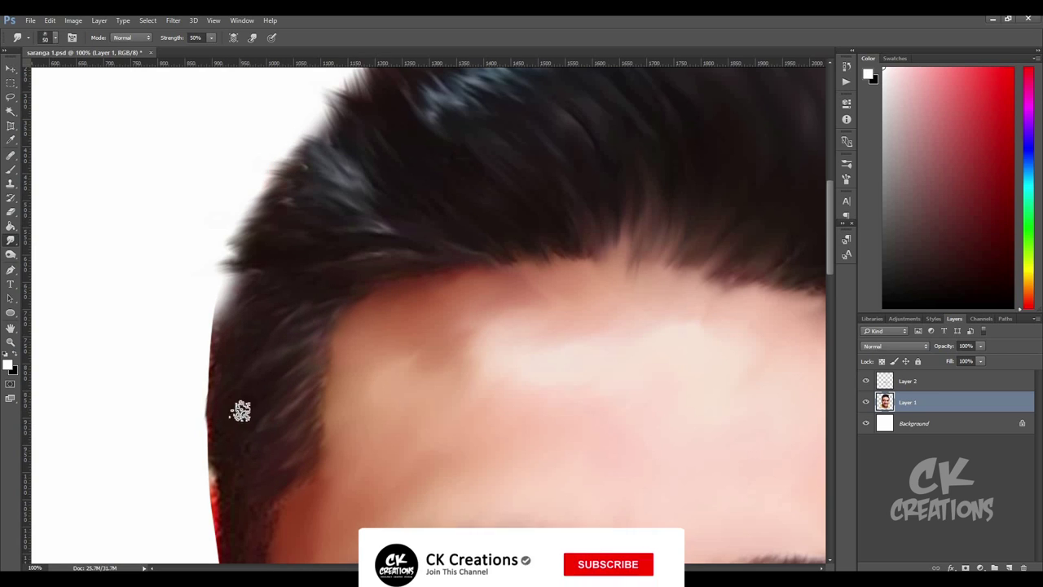
drag(242, 412, 250, 277)
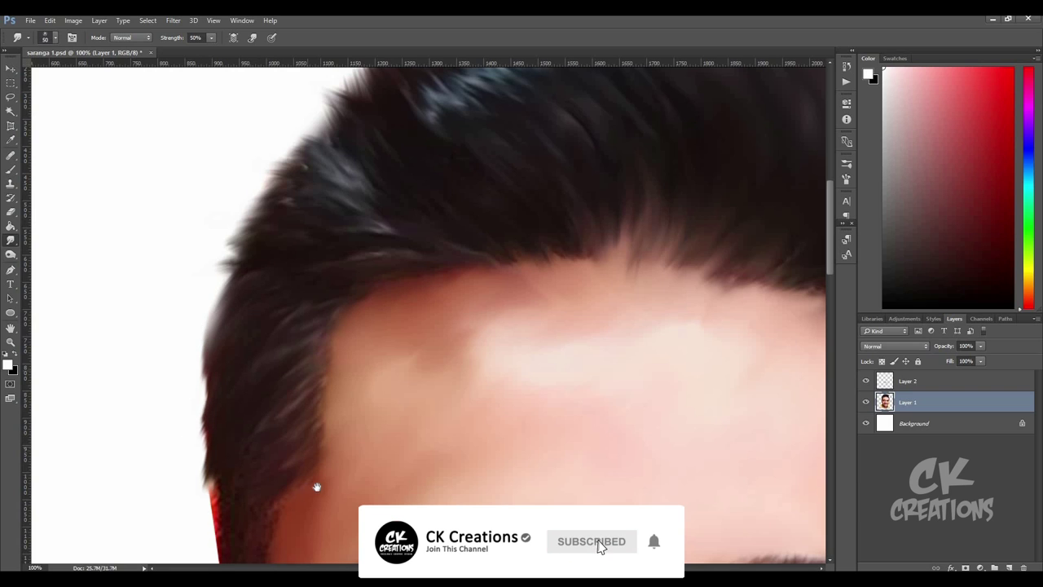
scroll(317, 484, down, 3)
mouse_move(245, 343)
mouse_down()
mouse_move(254, 405)
mouse_move(310, 324)
mouse_up()
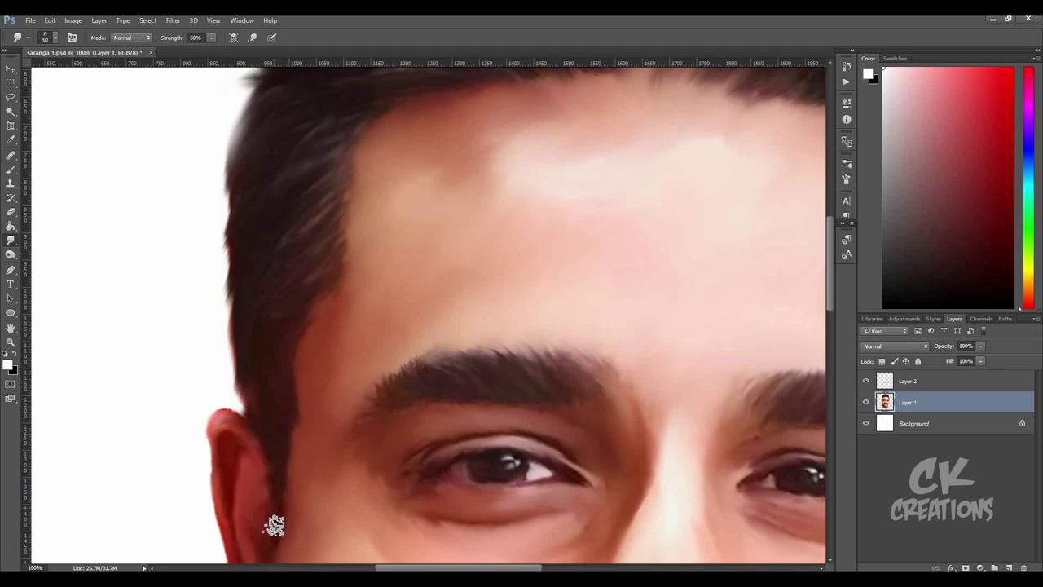
scroll(291, 257, up, 3)
scroll(619, 315, down, 1)
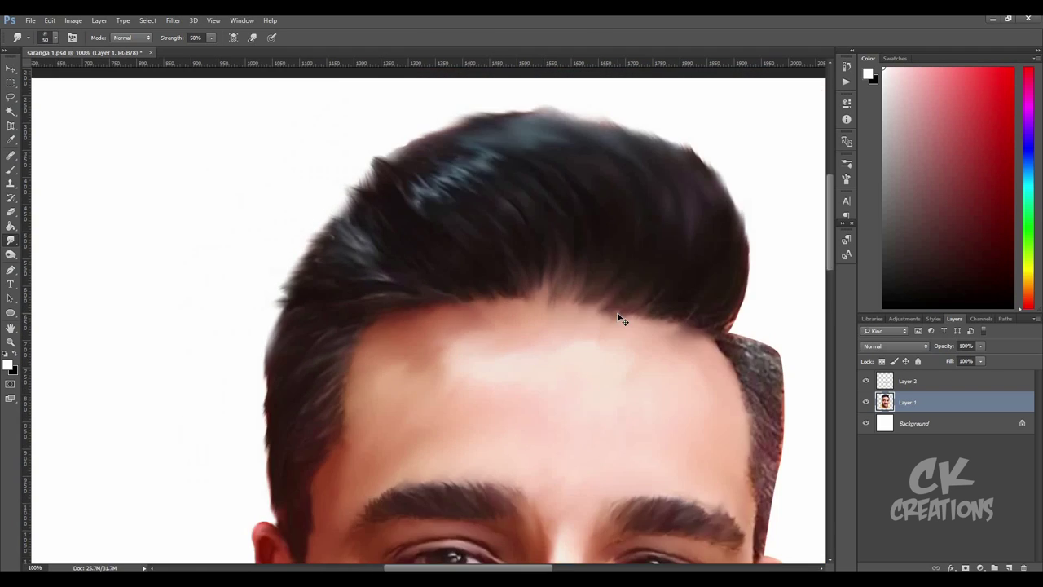
scroll(612, 298, down, 1)
scroll(504, 304, up, 1)
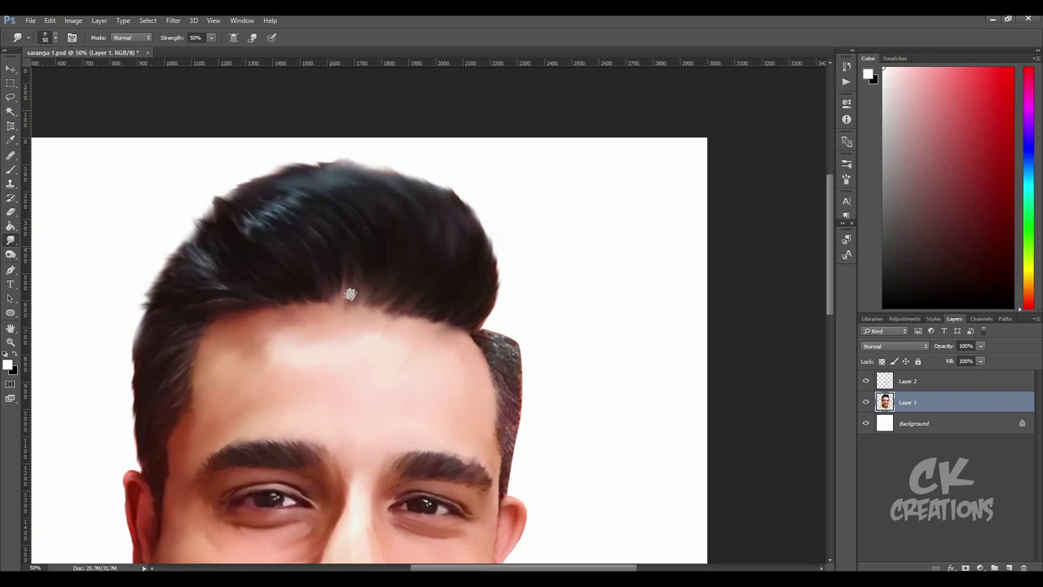
scroll(490, 334, down, 2)
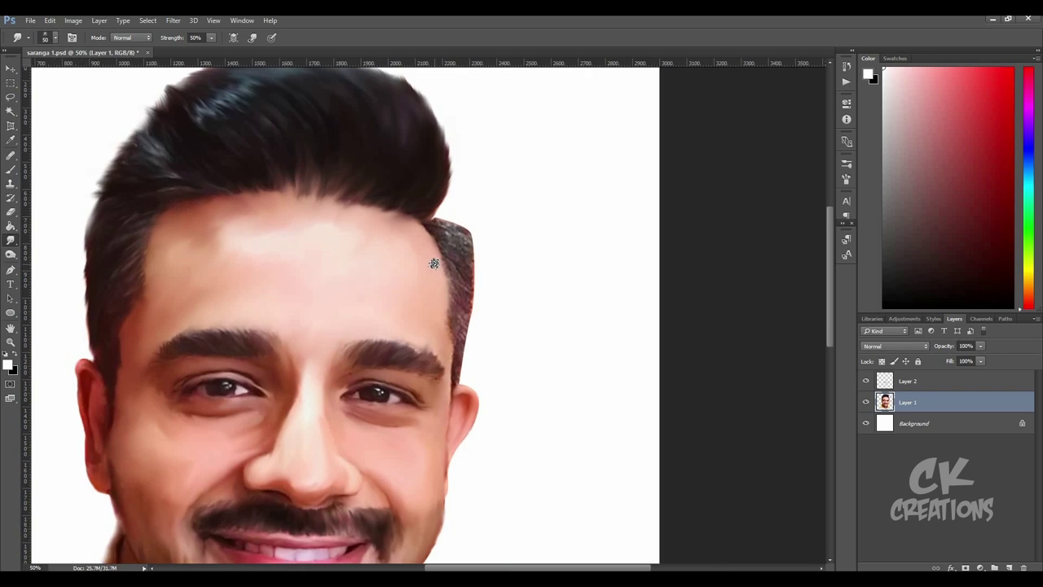
scroll(433, 261, up, 1)
- Smudge the temple hair edge outward and raise Smudge strength to 100%
mouse_move(473, 63)
mouse_down()
mouse_move(478, 139)
mouse_move(501, 181)
mouse_move(465, 168)
mouse_move(459, 205)
mouse_move(517, 238)
mouse_move(521, 280)
mouse_move(496, 305)
mouse_move(481, 430)
mouse_move(473, 358)
mouse_move(494, 256)
mouse_move(442, 163)
mouse_move(463, 136)
mouse_up()
key(0)
key(ctrl+minus)
key(ctrl+minus)
key(ctrl+minus)
key(ctrl+minus)
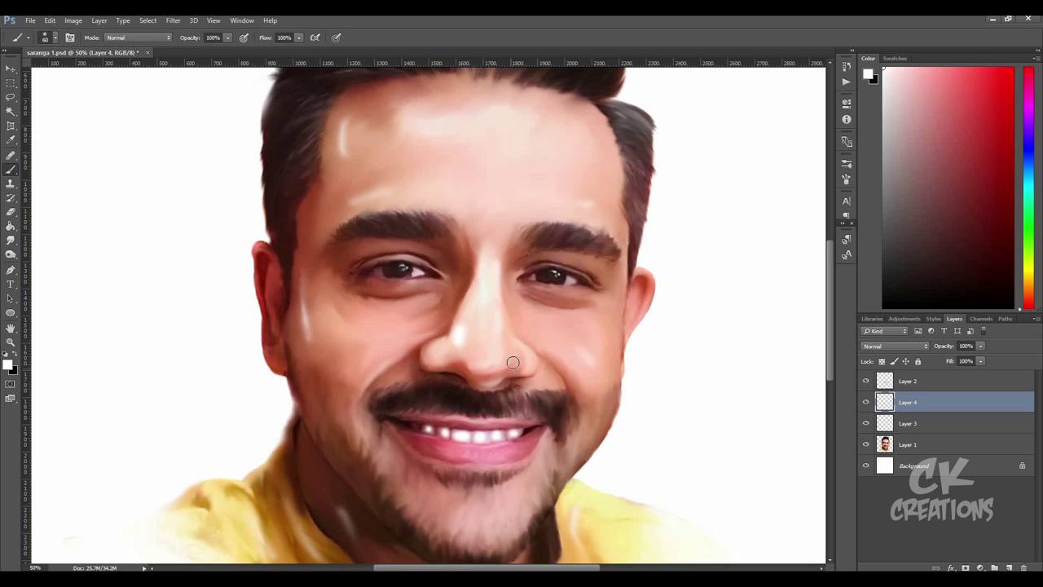
- Erase part of the white lower-lip highlights on Layer 4
click(10, 214)
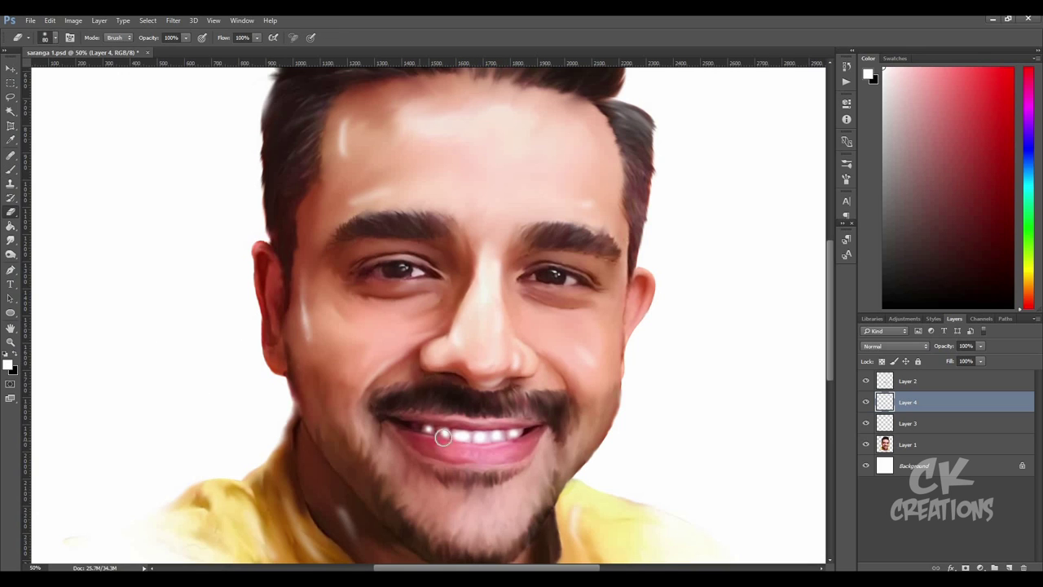
click(10, 168)
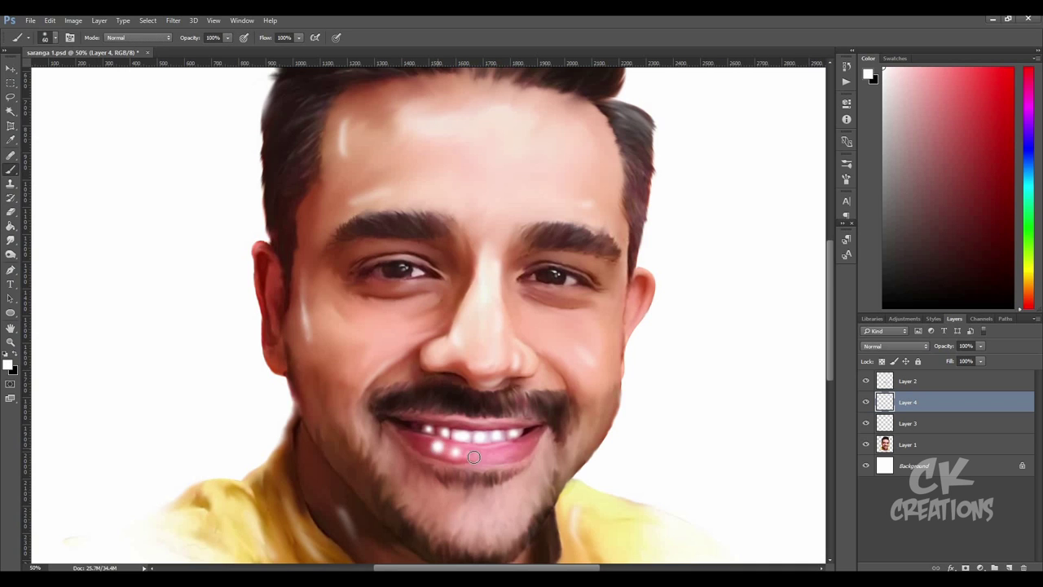
click(10, 213)
drag(432, 447, 456, 452)
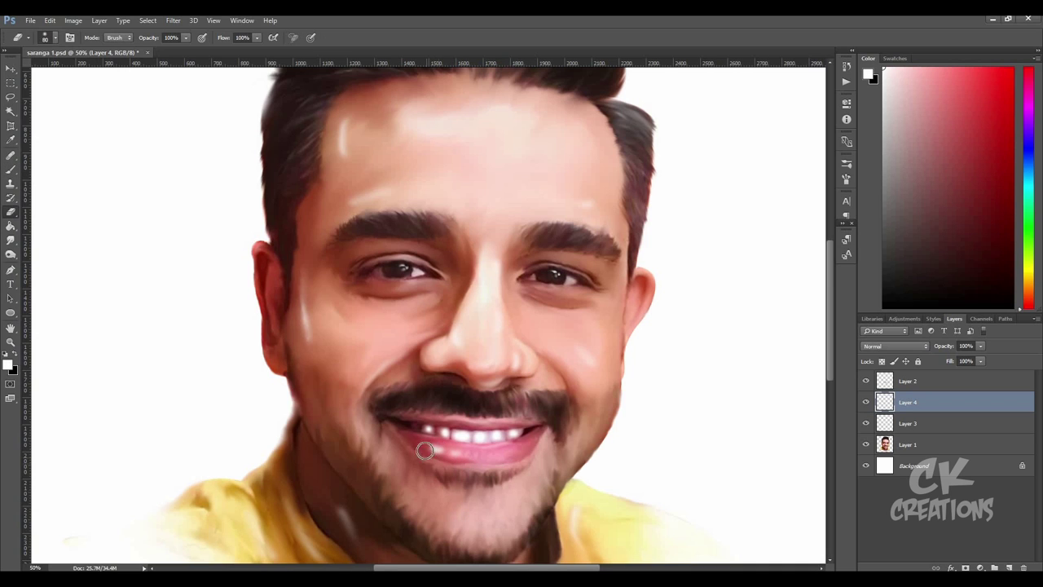
key(b)
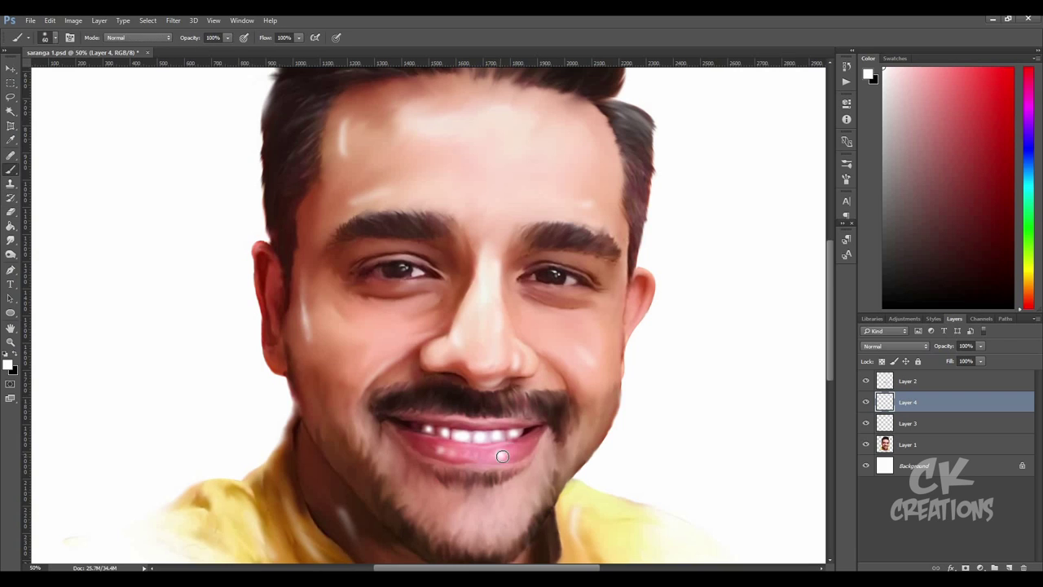
click(10, 212)
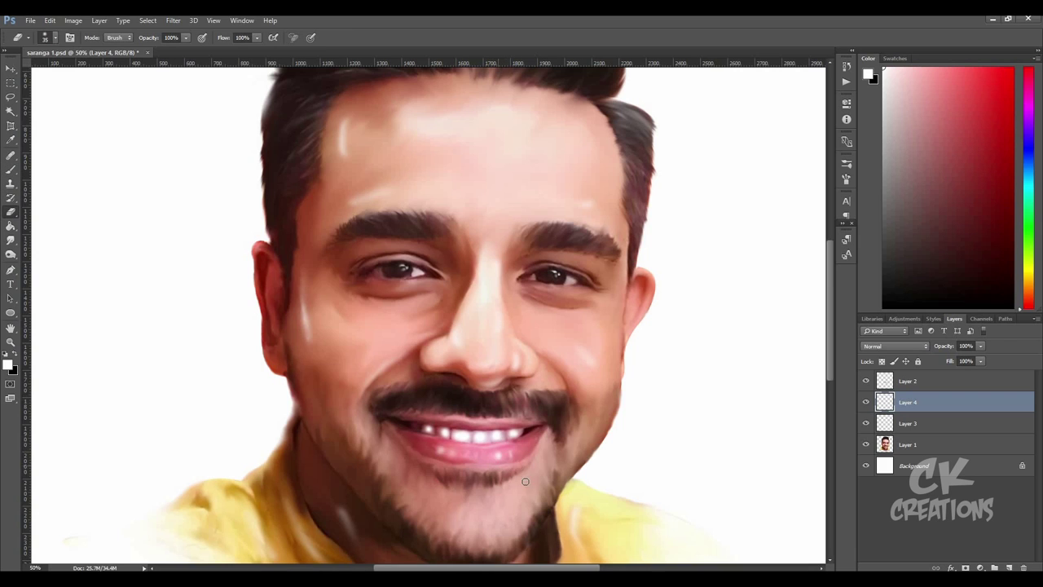
click(11, 170)
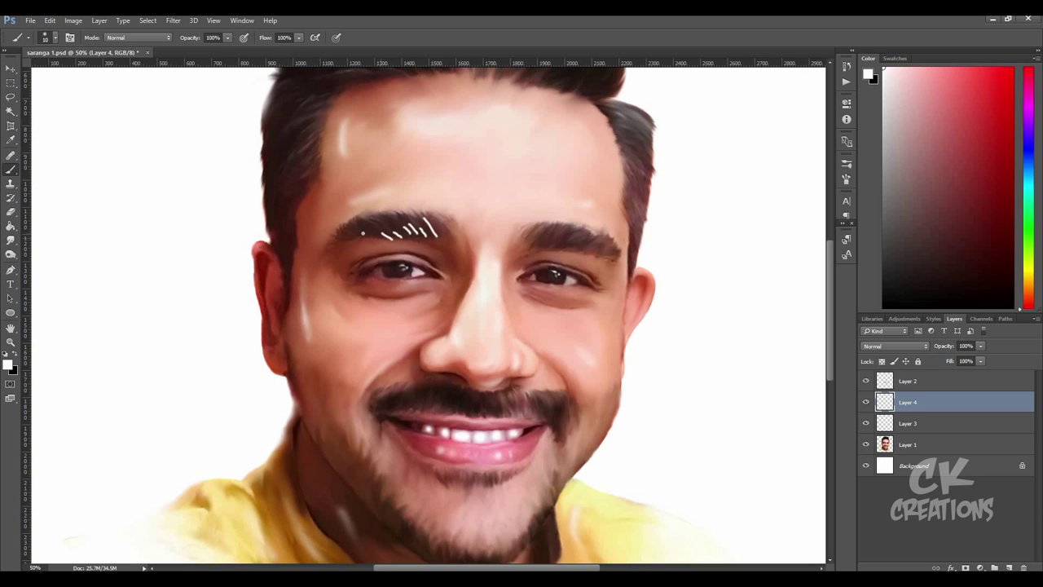
- Smudge the white strokes into both eyebrows so they melt into the brows
click(10, 239)
mouse_move(436, 231)
mouse_down()
mouse_move(415, 220)
mouse_move(327, 247)
mouse_up()
click(10, 211)
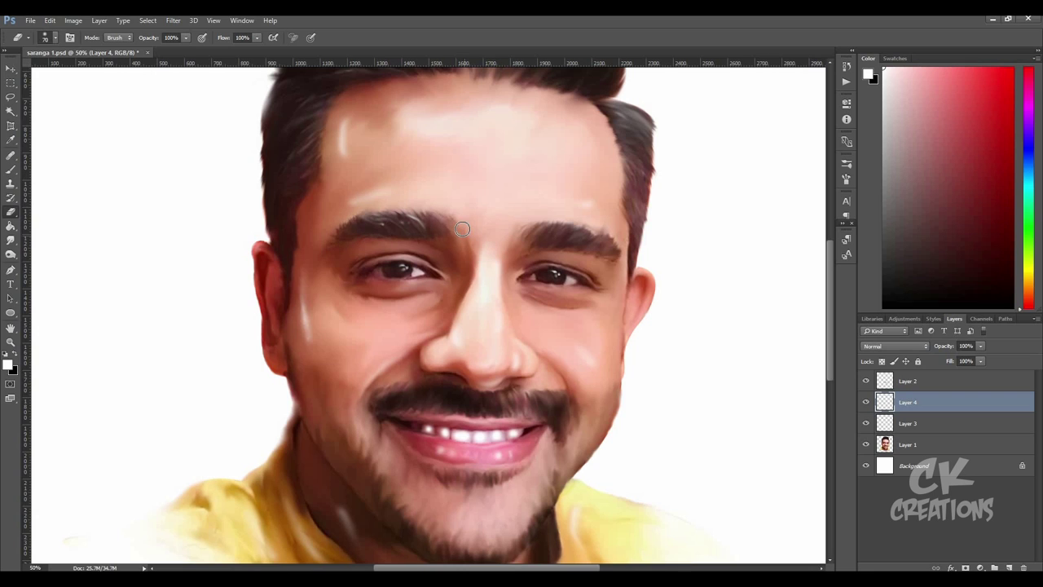
click(10, 169)
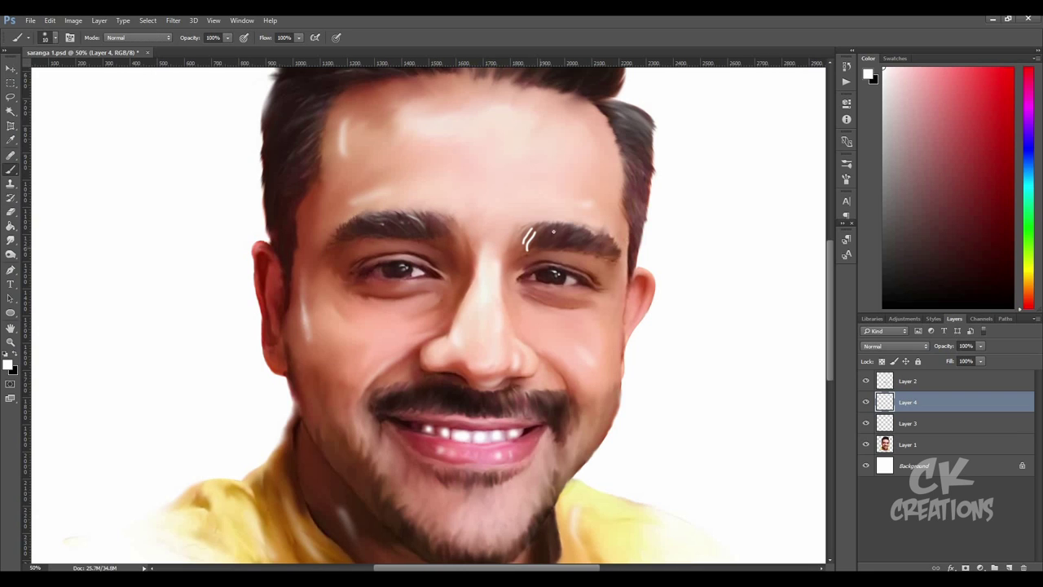
click(11, 240)
mouse_move(530, 245)
mouse_down()
mouse_move(564, 242)
mouse_move(552, 255)
mouse_up()
key(e)
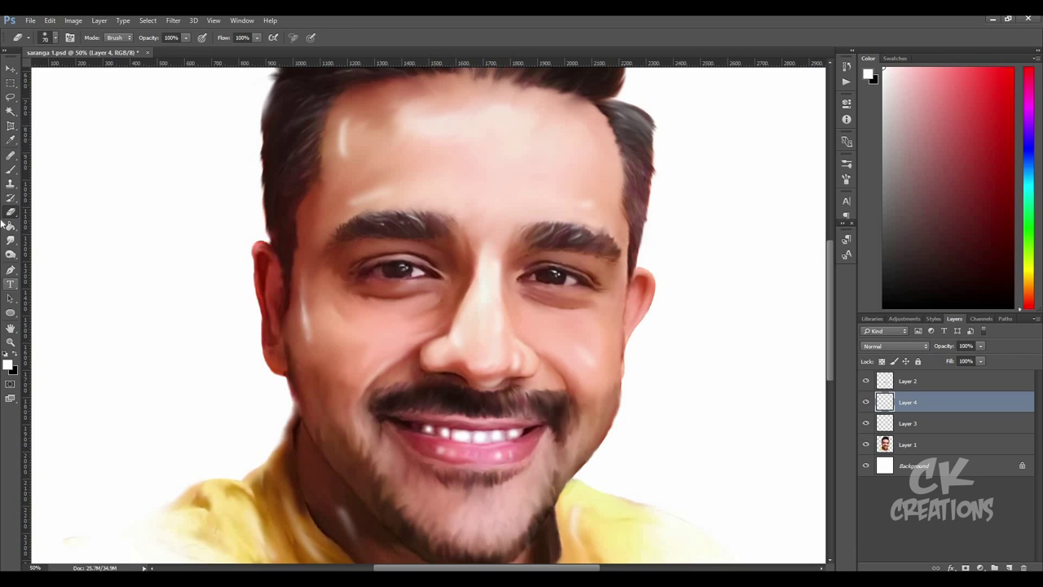
key(b)
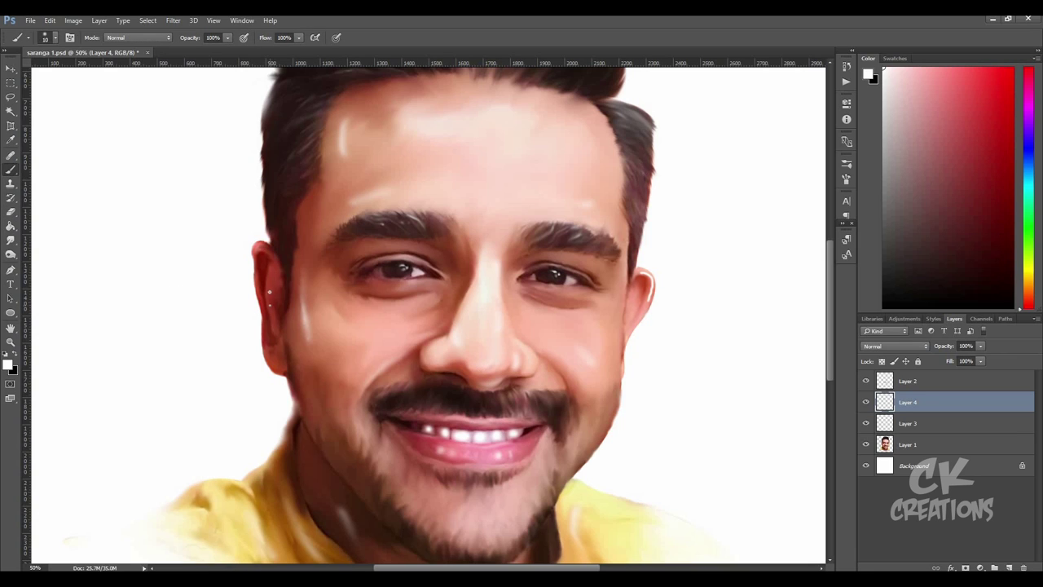
click(11, 240)
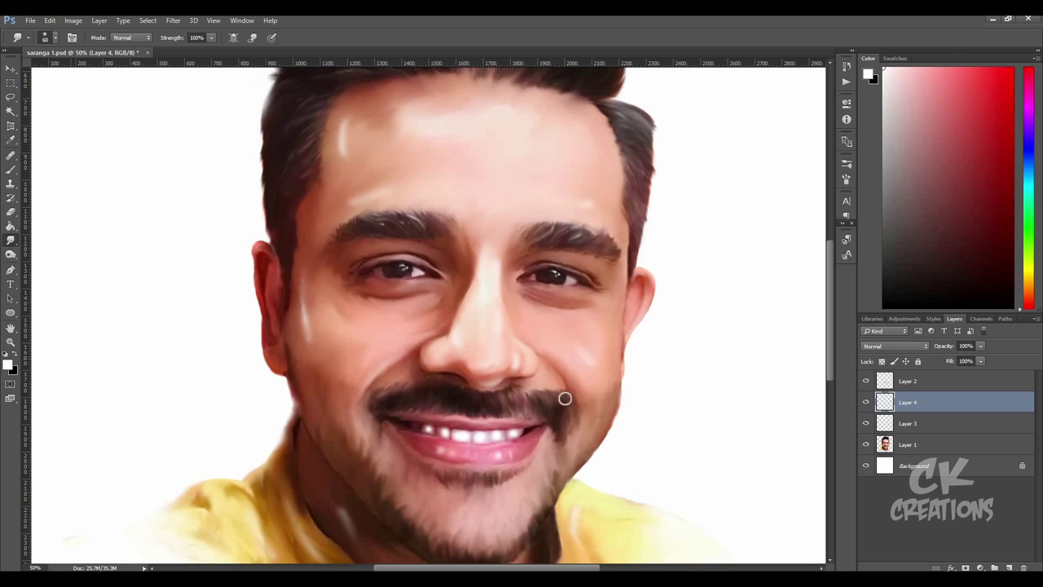
- Select Layer 4 for painting and zoom in closely on the eyes
ctrl+click(611, 407)
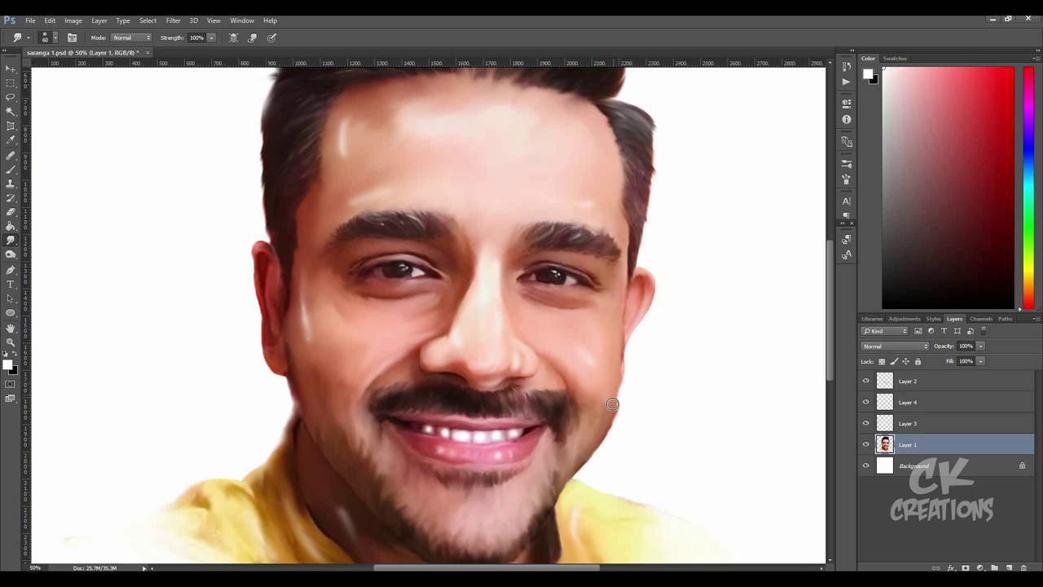
key(ctrl+minus)
key(ctrl+plus)
key(e)
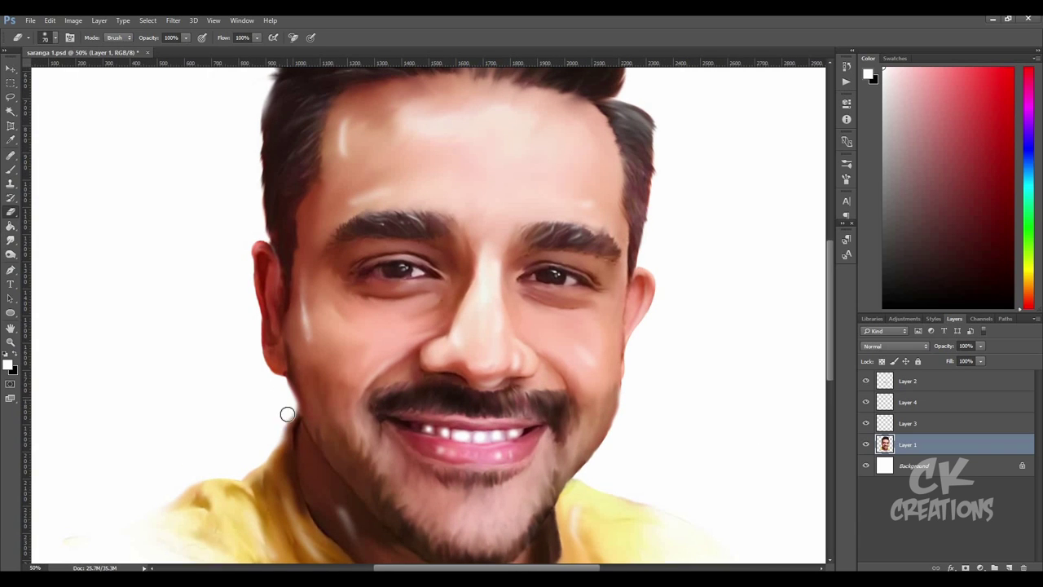
key(ctrl+minus)
key(ctrl+minus)
key(ctrl+plus)
key(ctrl+plus)
click(907, 402)
key(ctrl+plus)
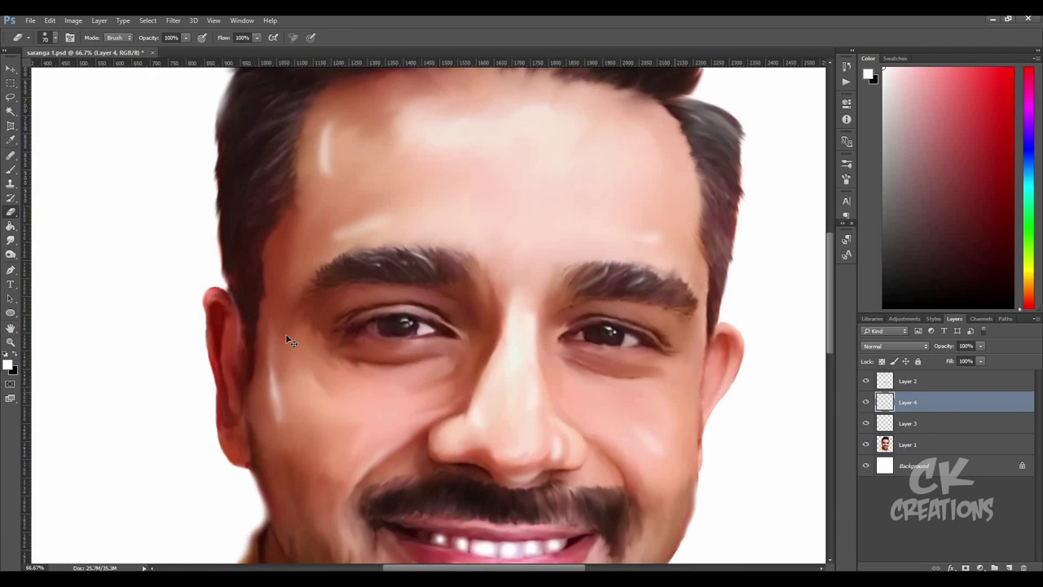
key(ctrl+plus)
key(b)
- Dab white catchlights into both eyes, dim the right one, and pick dark teal
click(389, 329)
click(691, 341)
key(ctrl+minus)
key(e)
drag(564, 333, 632, 356)
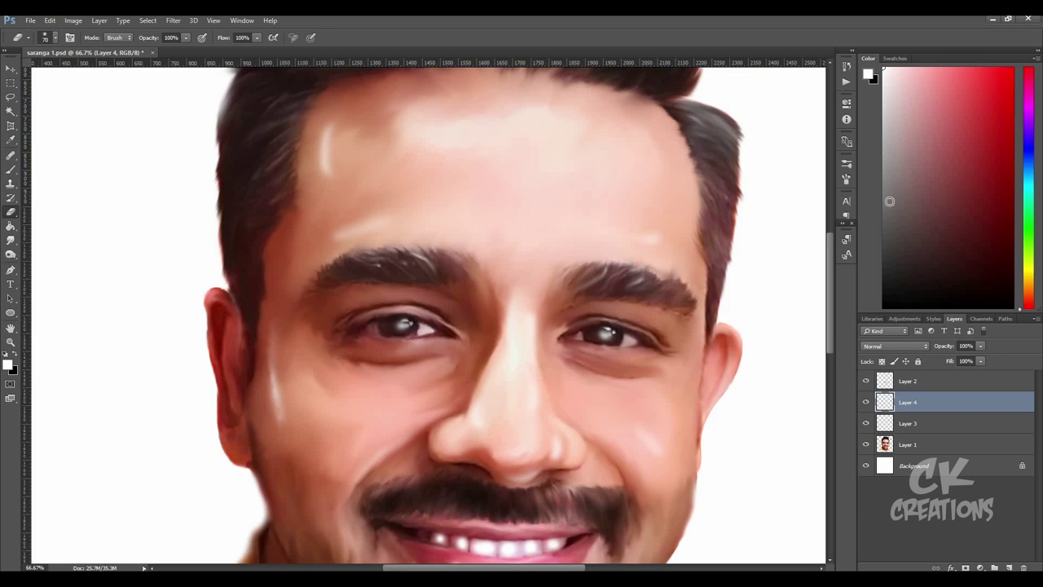
click(948, 216)
click(1029, 180)
click(996, 567)
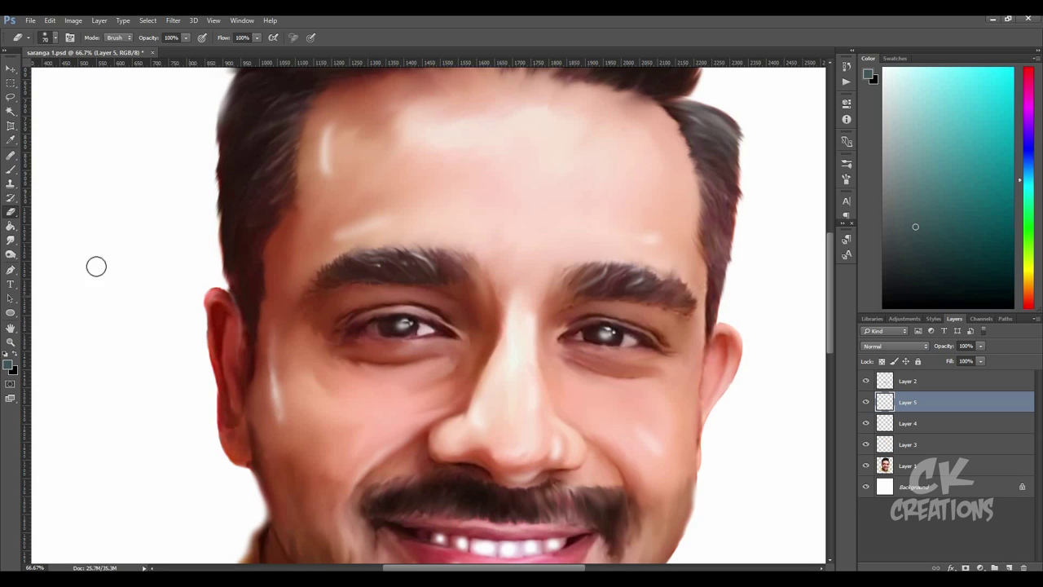
key(b)
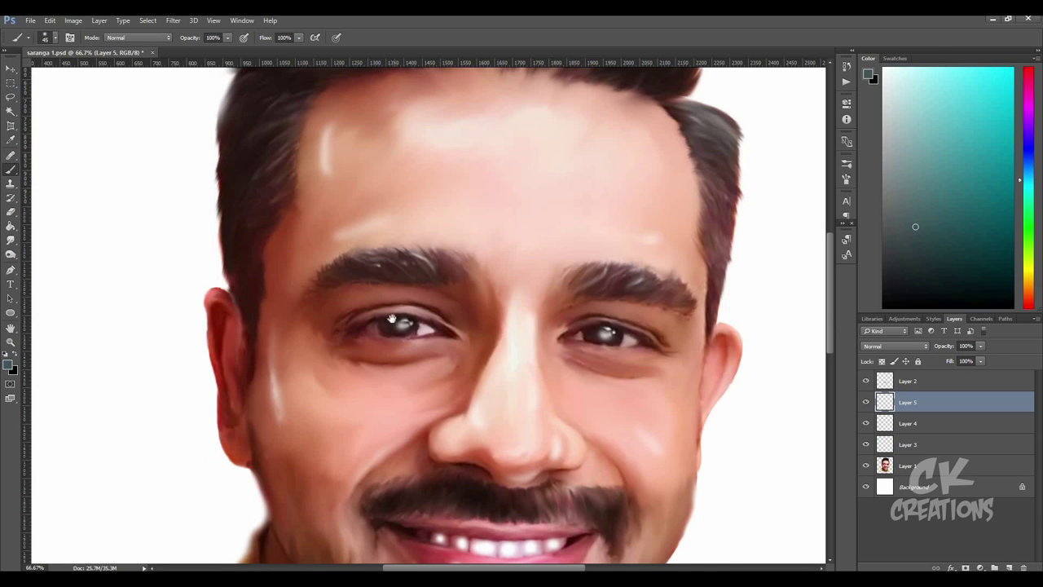
drag(392, 319, 413, 571)
drag(557, 303, 610, 387)
drag(499, 300, 553, 379)
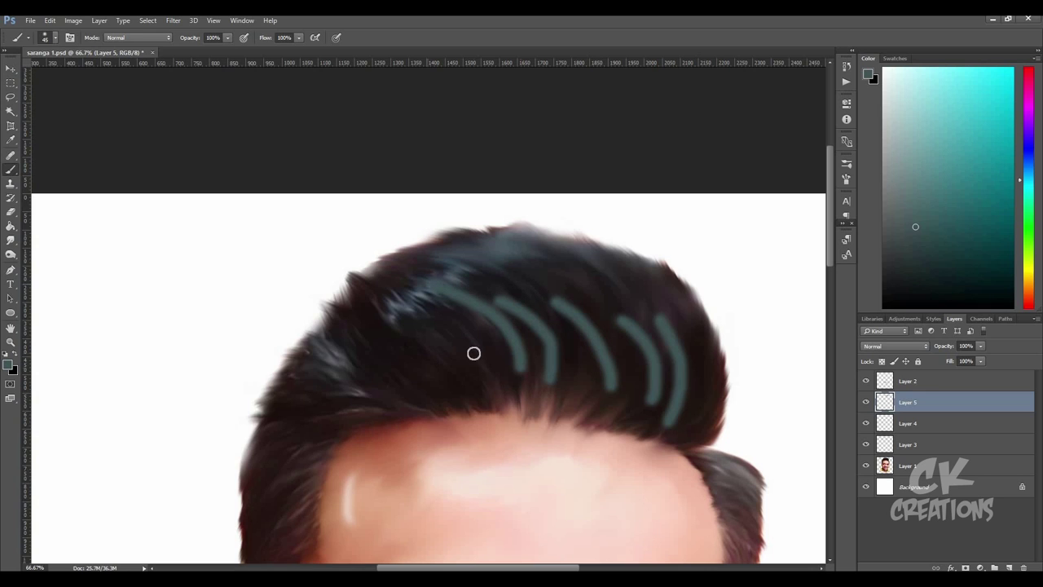
drag(440, 286, 519, 367)
drag(400, 312, 472, 363)
mouse_move(353, 348)
mouse_down()
mouse_move(419, 389)
mouse_move(377, 291)
mouse_up()
click(11, 241)
mouse_move(441, 383)
mouse_down()
mouse_move(522, 384)
mouse_move(540, 322)
mouse_up()
click(55, 38)
drag(122, 86, 110, 86)
drag(530, 302, 555, 391)
mouse_move(595, 297)
mouse_down()
mouse_move(633, 406)
mouse_move(672, 297)
mouse_up()
click(54, 38)
double_click(57, 121)
mouse_move(617, 403)
mouse_down()
mouse_move(705, 311)
mouse_move(589, 305)
mouse_up()
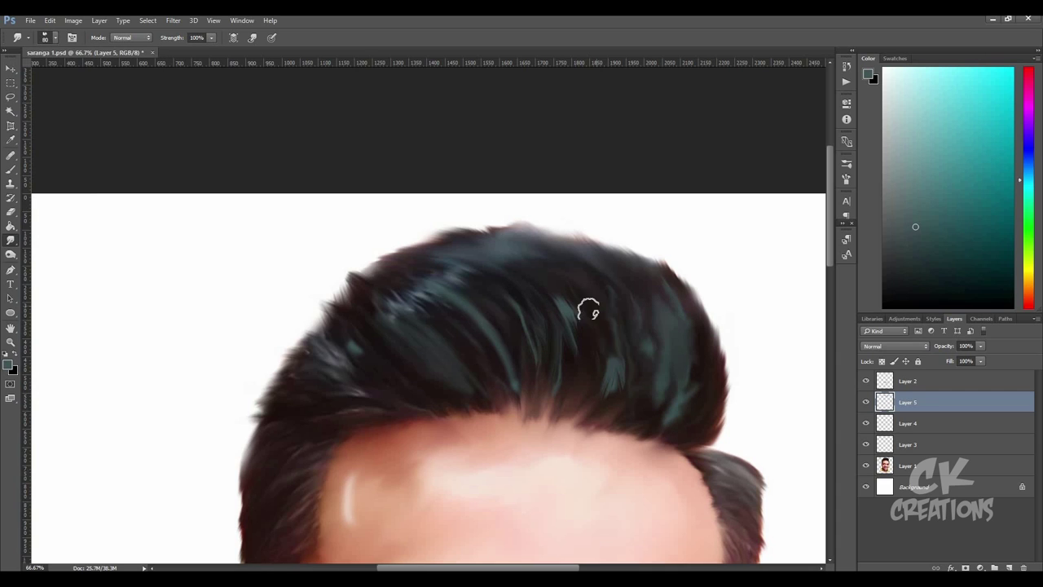
key(e)
key(bracketright)
key(bracketright)
key(bracketright)
drag(685, 350, 477, 335)
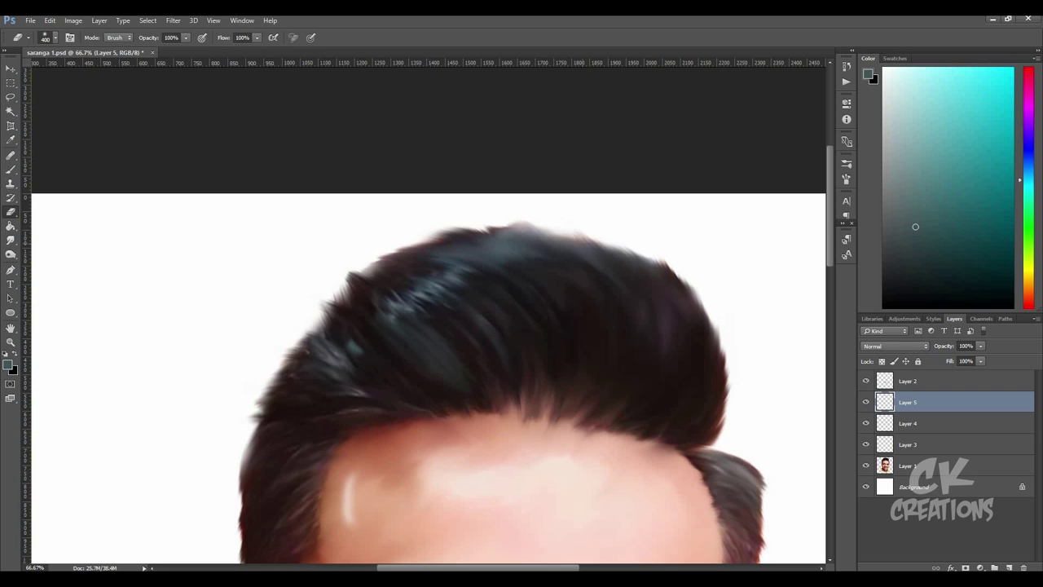
key(ctrl+minus)
key(ctrl+minus)
key(ctrl+plus)
key(ctrl+plus)
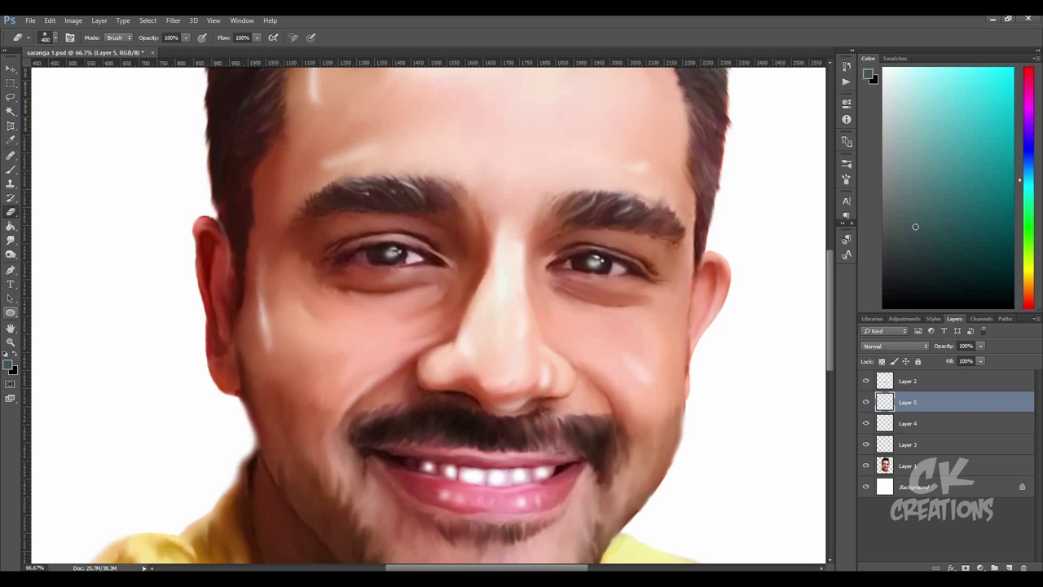
- Confirm the near-black maroon colour and add empty Layer 11 above Layer 10
key(ctrl+minus)
key(ctrl+minus)
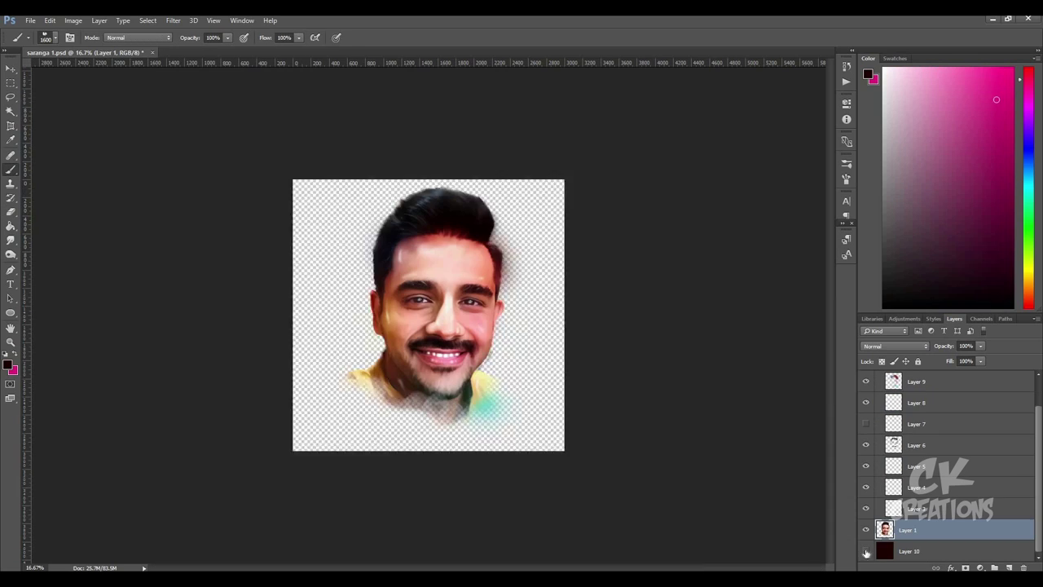
key(Return)
key(b)
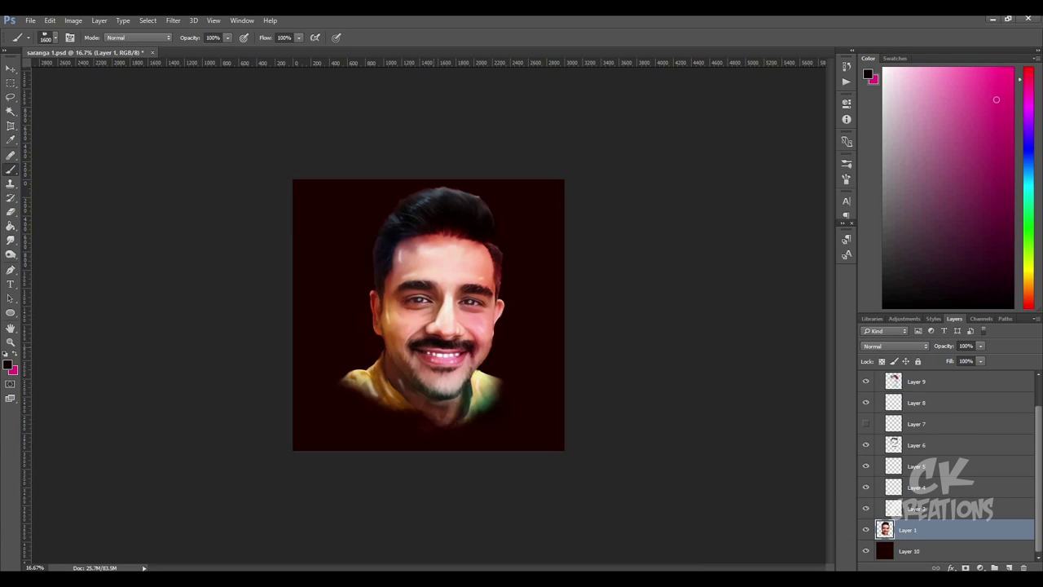
key(alt+bracketleft)
key(ctrl+shift+alt+n)
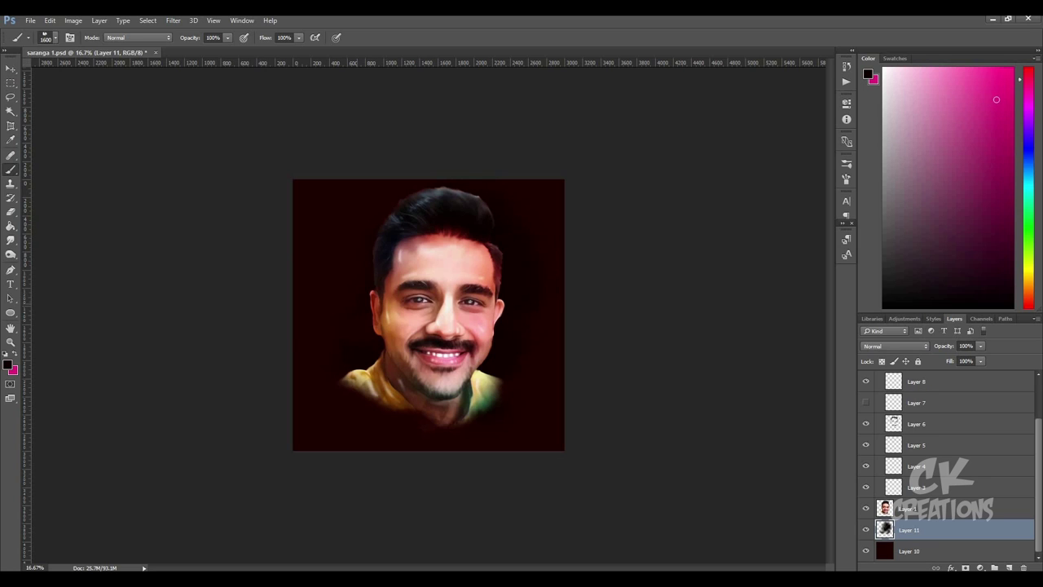
key(ctrl+plus)
- Paint a dark red glow left of the head, below the chin and right of the face
click(7, 365)
click(736, 400)
click(883, 326)
drag(342, 212, 245, 375)
drag(326, 171, 338, 269)
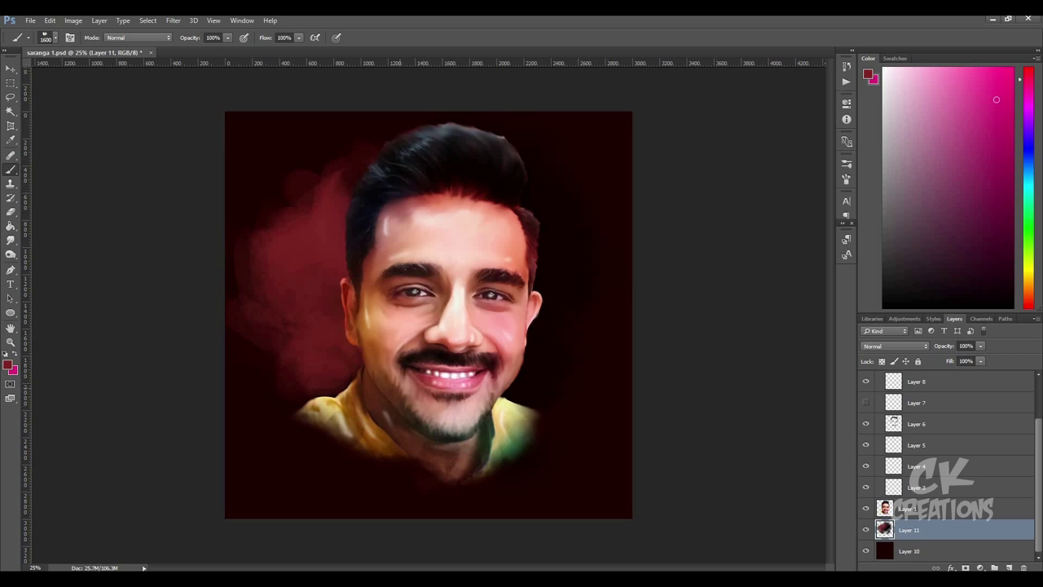
drag(293, 424, 440, 472)
drag(571, 294, 522, 436)
- Add soft salmon-pink glow on both sides of the head
click(7, 365)
click(767, 358)
click(883, 326)
drag(326, 203, 293, 343)
mouse_move(563, 204)
mouse_down()
mouse_move(570, 326)
mouse_move(481, 489)
mouse_up()
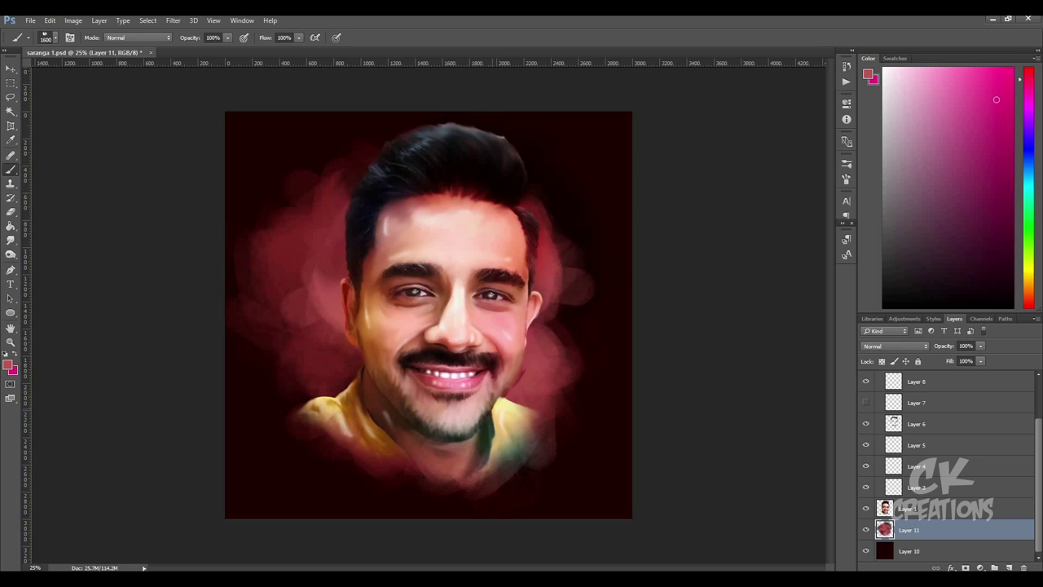
- Paint a yellow glow left of the head, then red over it and right of the hair
click(1028, 275)
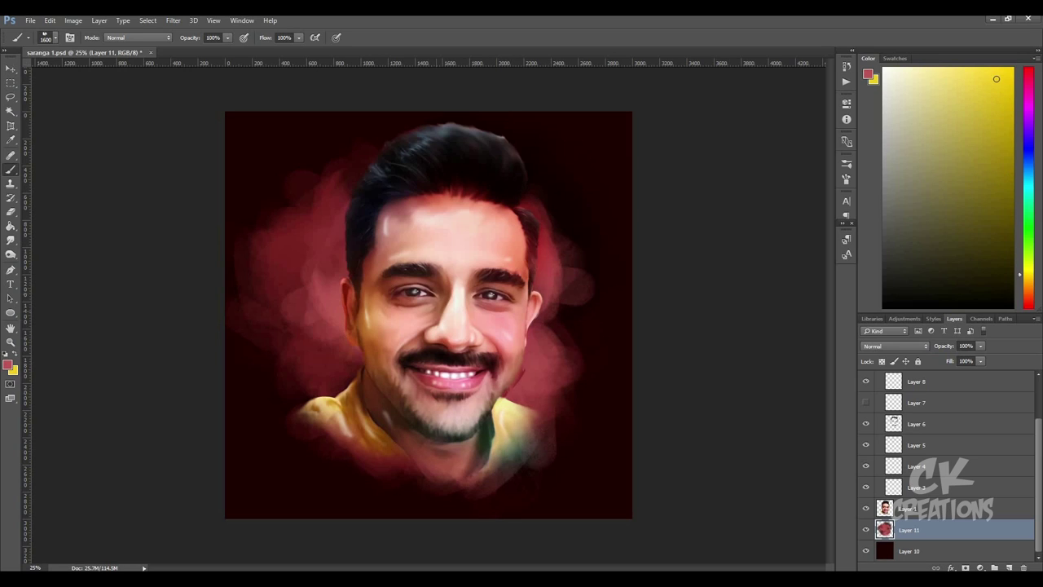
key(x)
drag(338, 212, 346, 366)
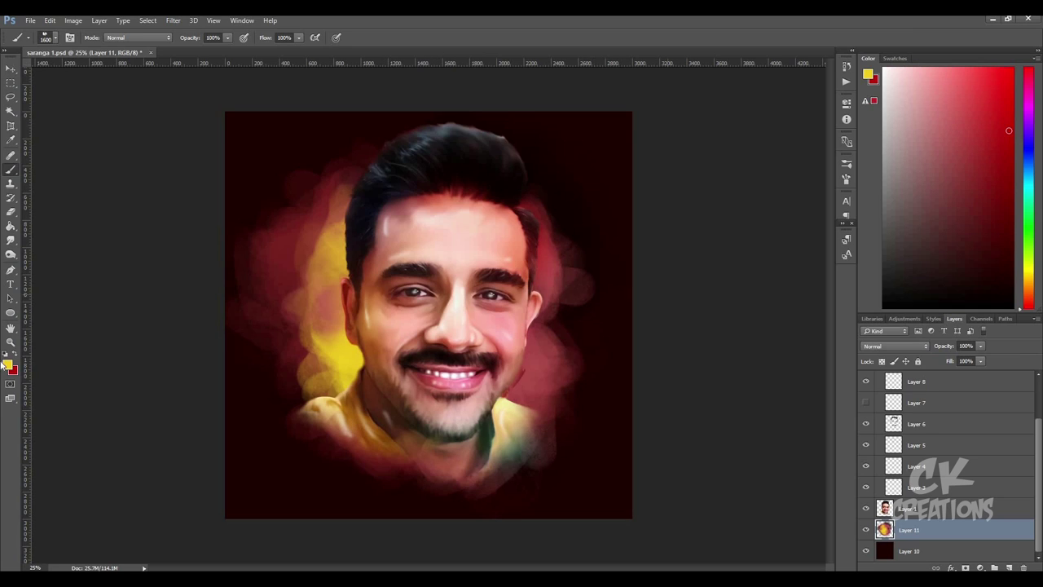
key(x)
drag(357, 273, 319, 387)
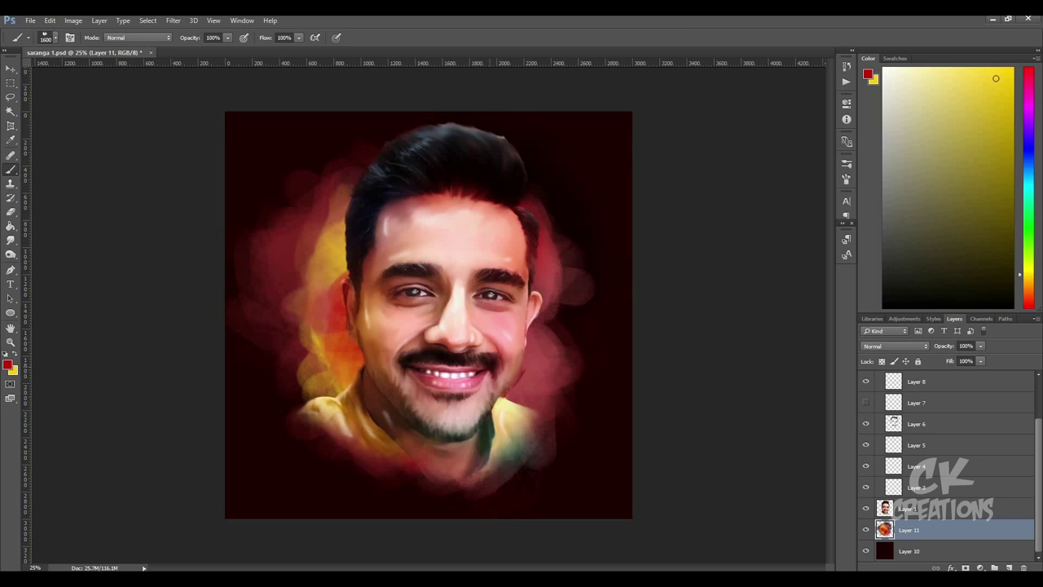
drag(554, 163, 578, 252)
- Paint a blue glow down the right of the face, then make black the painting colour
click(1029, 167)
click(1006, 137)
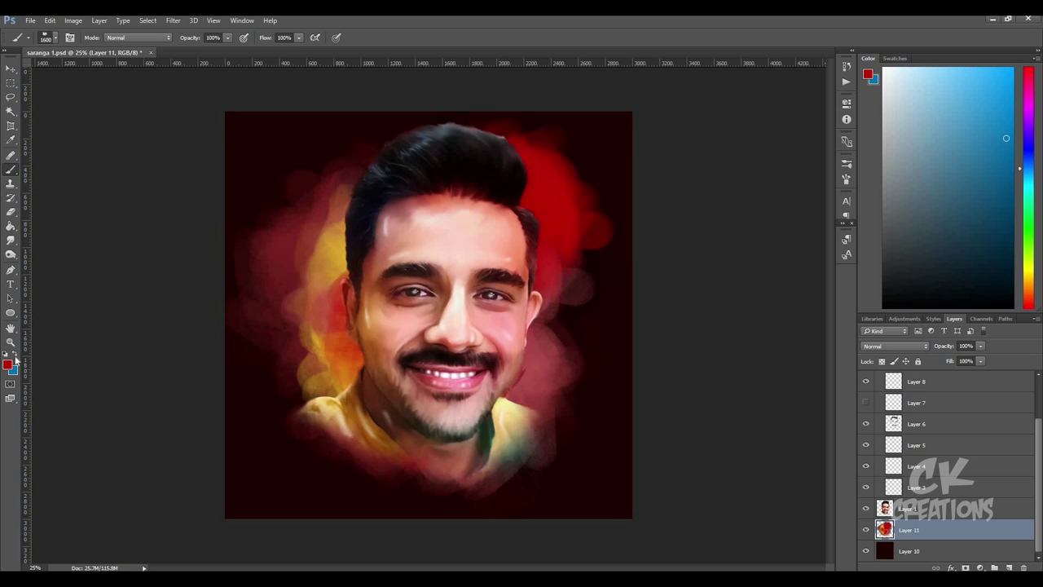
key(x)
drag(571, 236, 562, 322)
mouse_move(998, 270)
mouse_down()
mouse_move(971, 292)
mouse_move(994, 283)
mouse_up()
drag(562, 327, 547, 380)
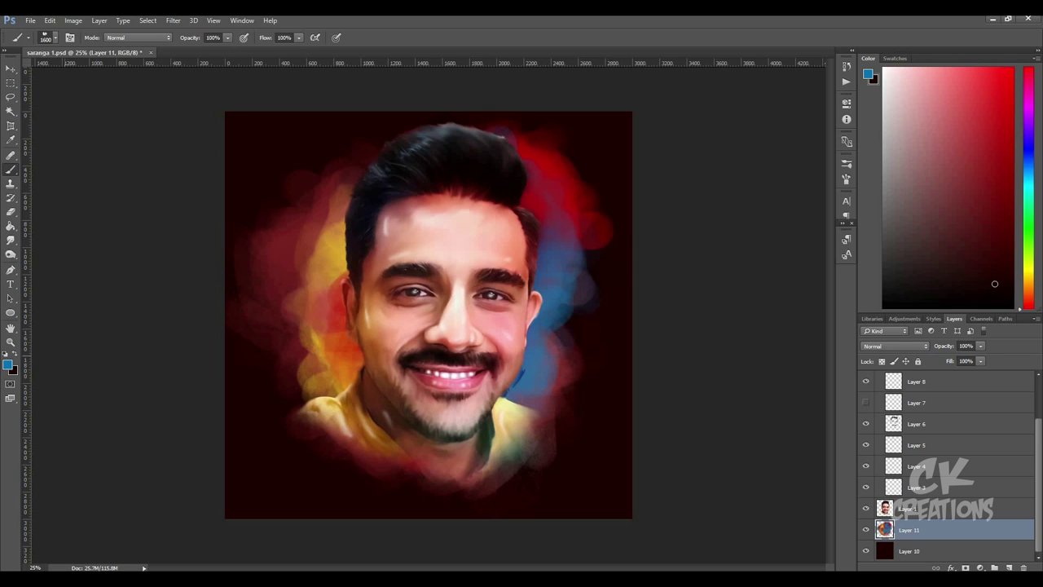
click(17, 360)
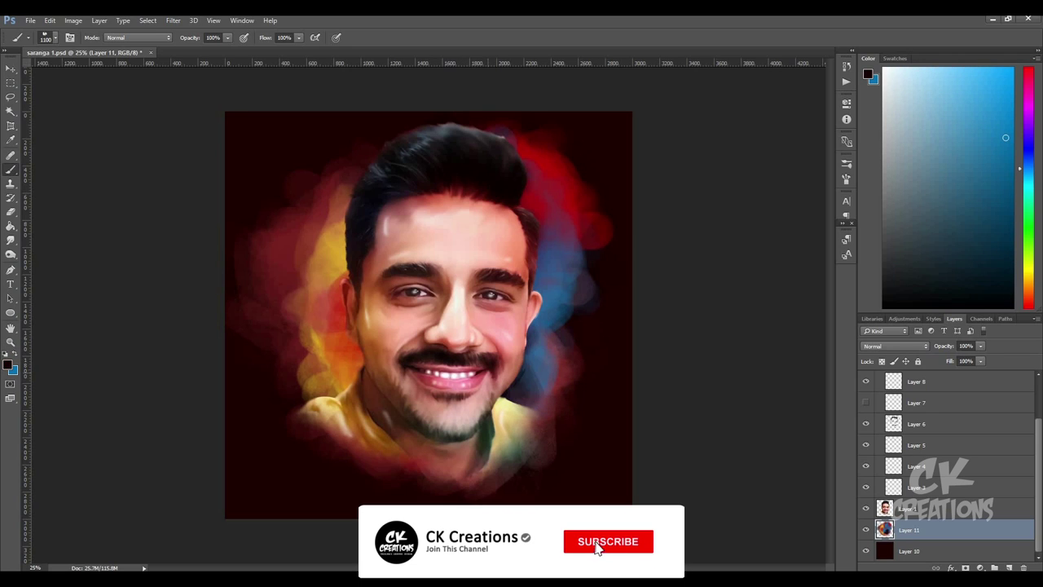
- Brush black over the lower blue glow right of the face to fade it
drag(550, 334, 518, 440)
drag(562, 269, 555, 424)
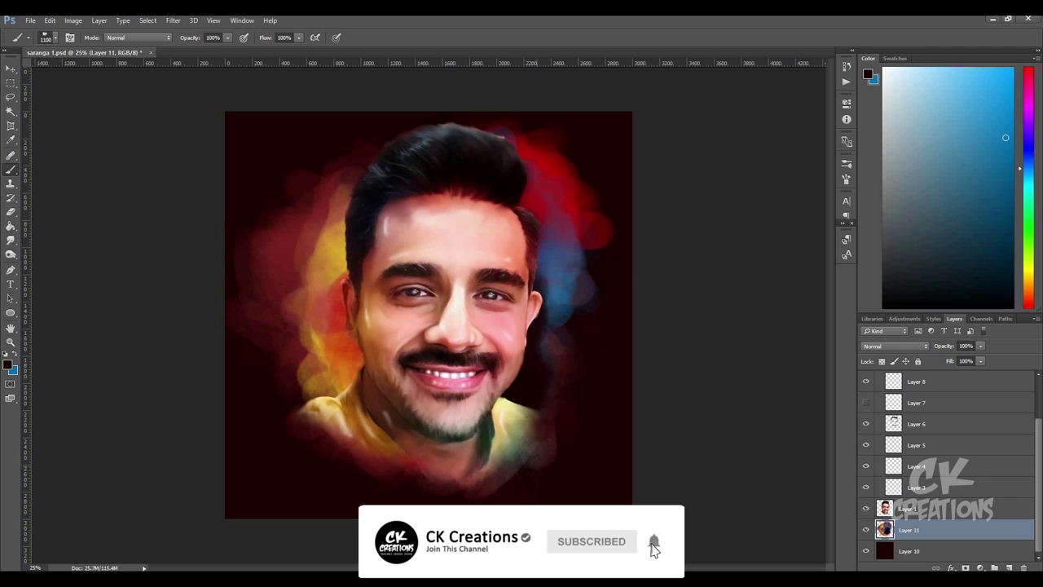